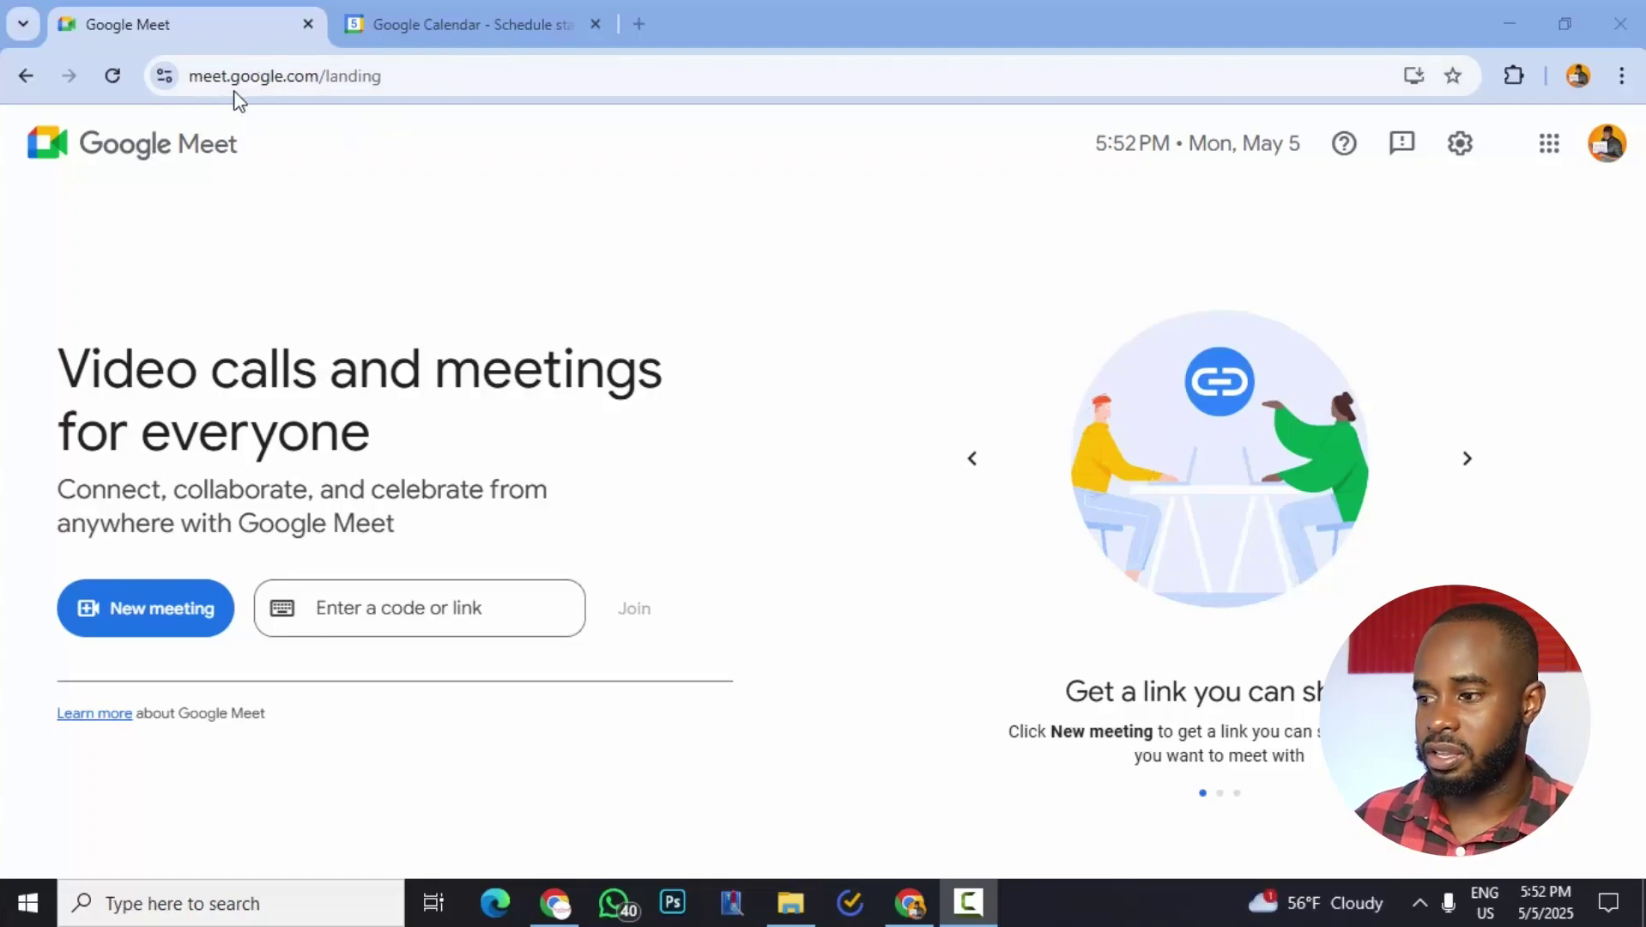
left_click(151, 624)
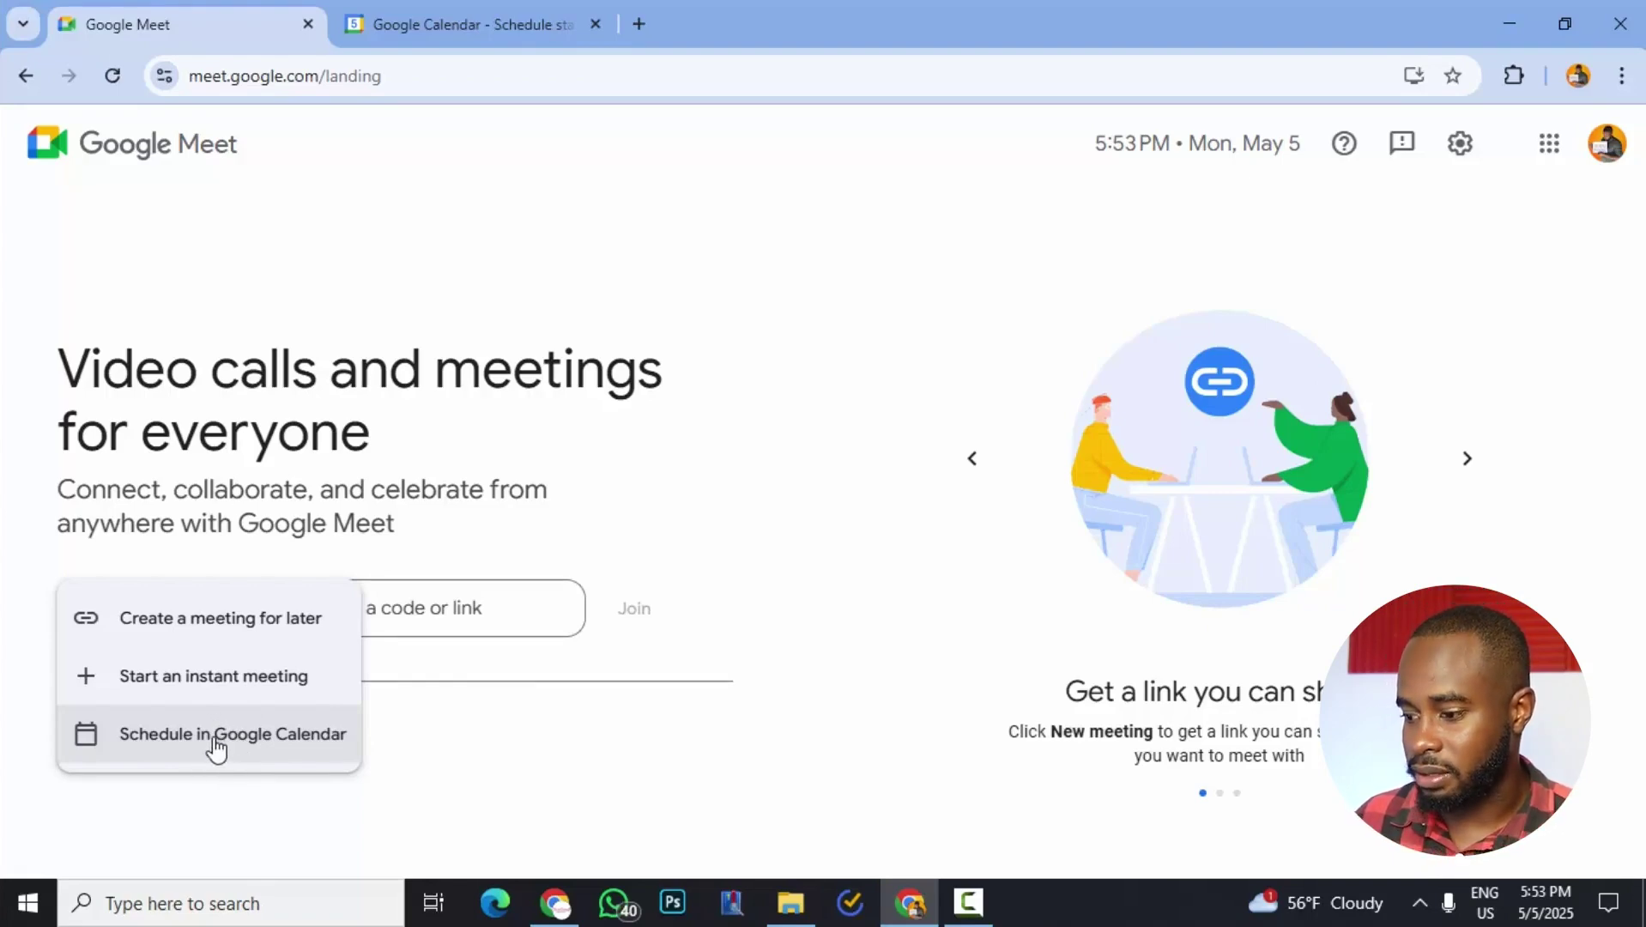
Start a Meet-linked event titled 'Job Interview for Marketing Strategist'.
left_click(221, 739)
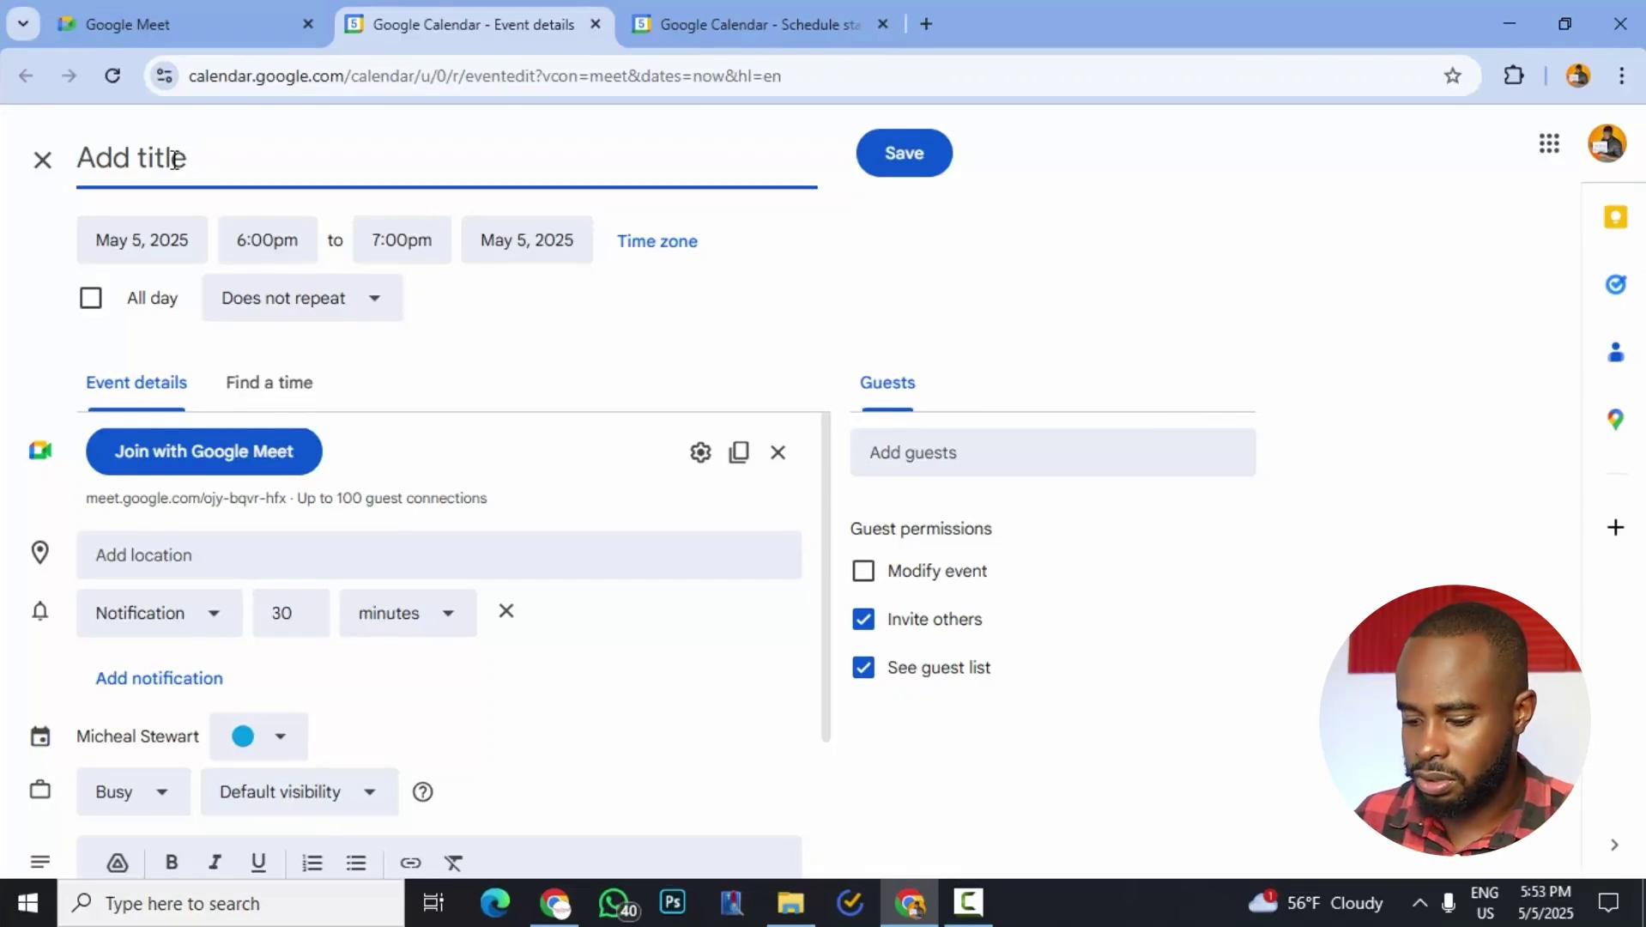
type("J")
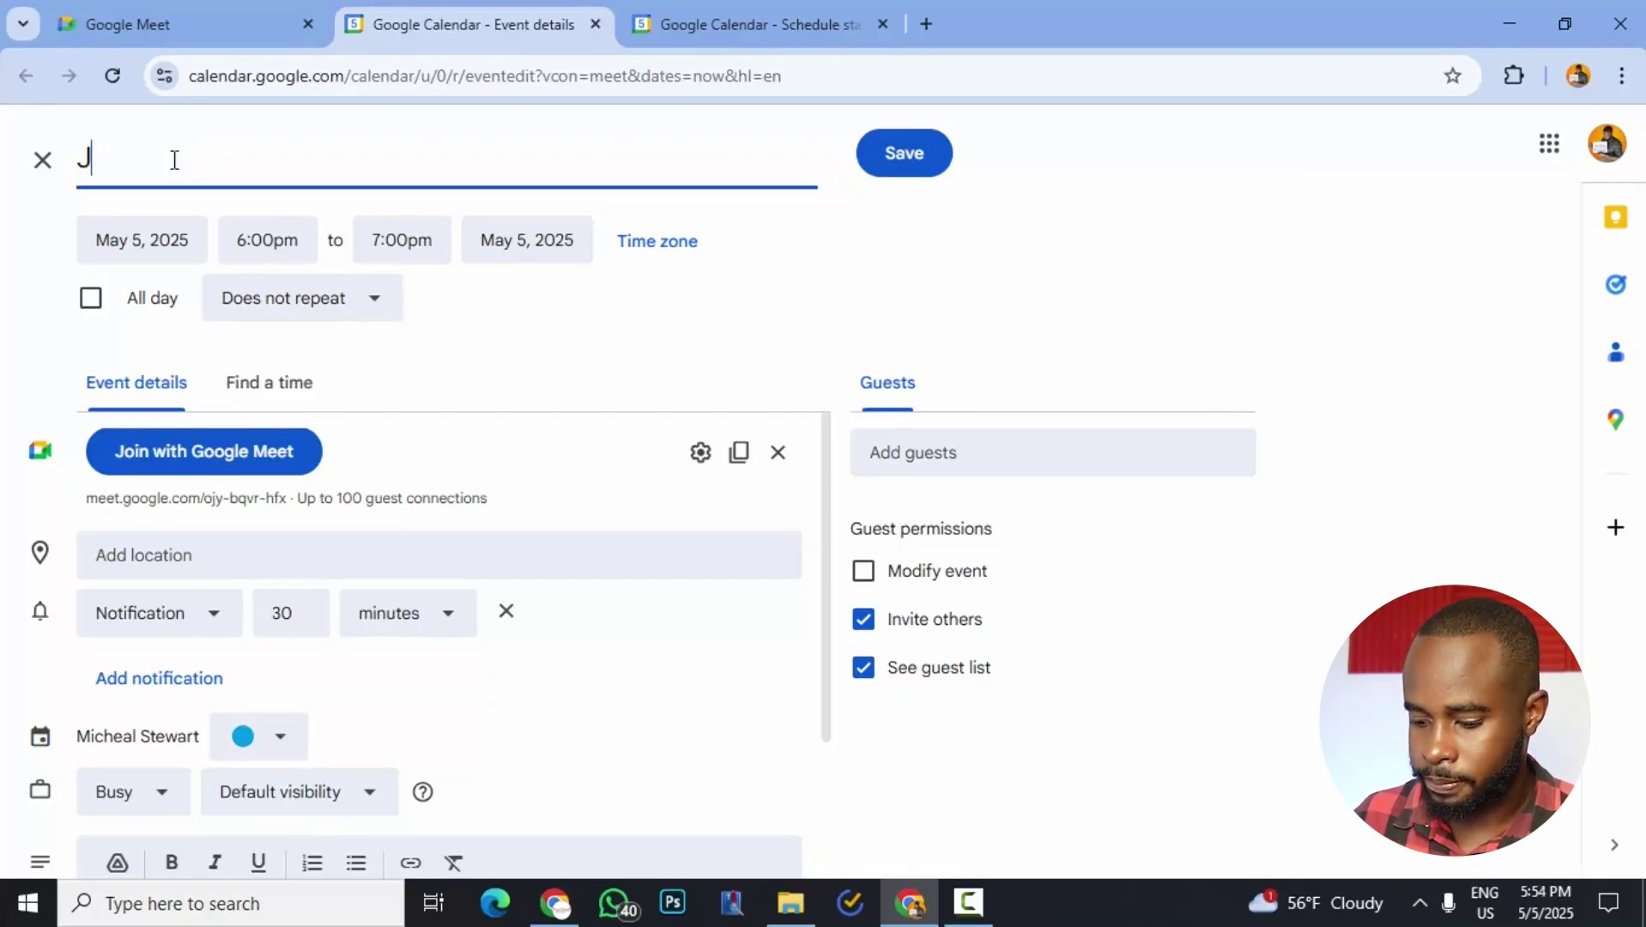
type("ob Inter")
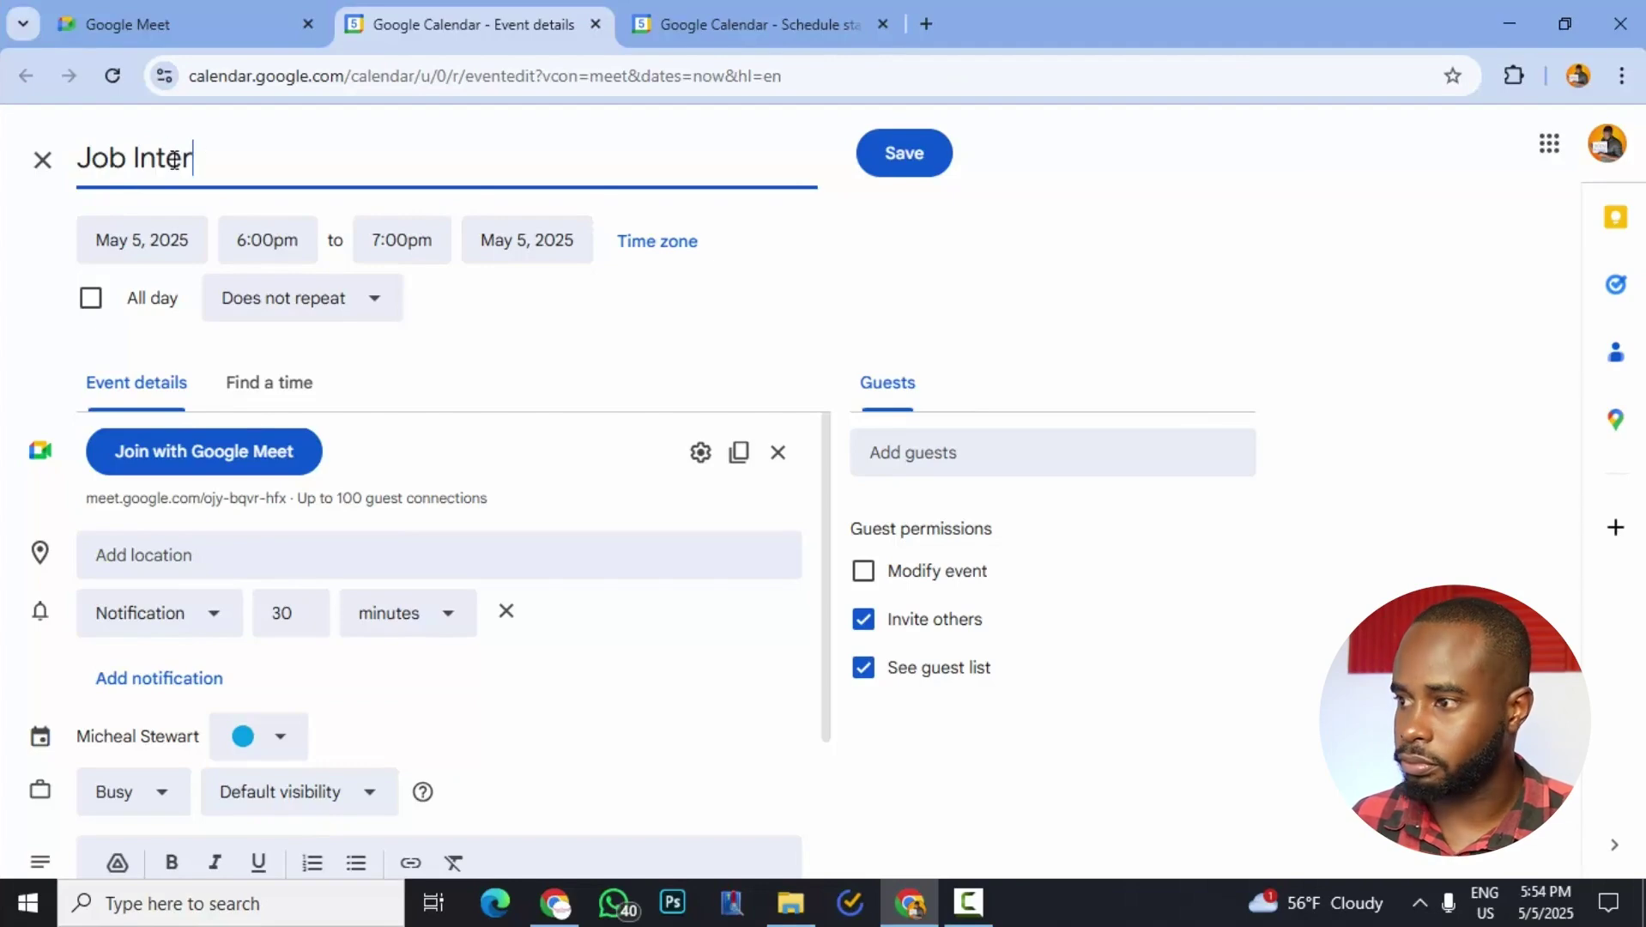
type("view or")
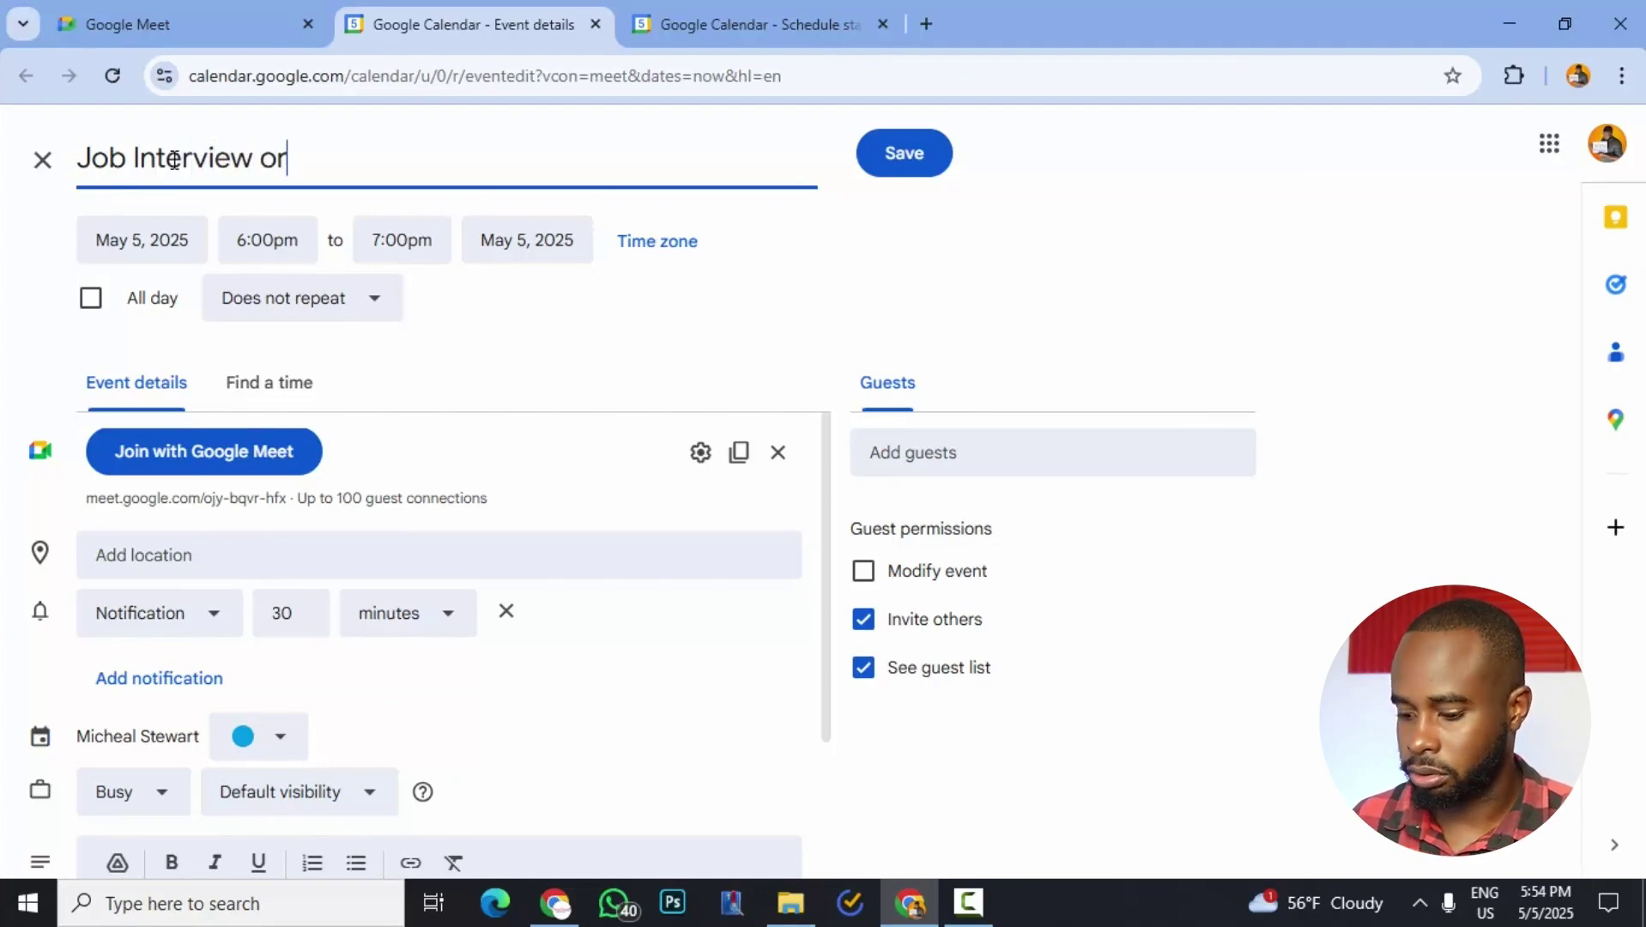
key("BackSpace")
key("BackSpace")
type("for M")
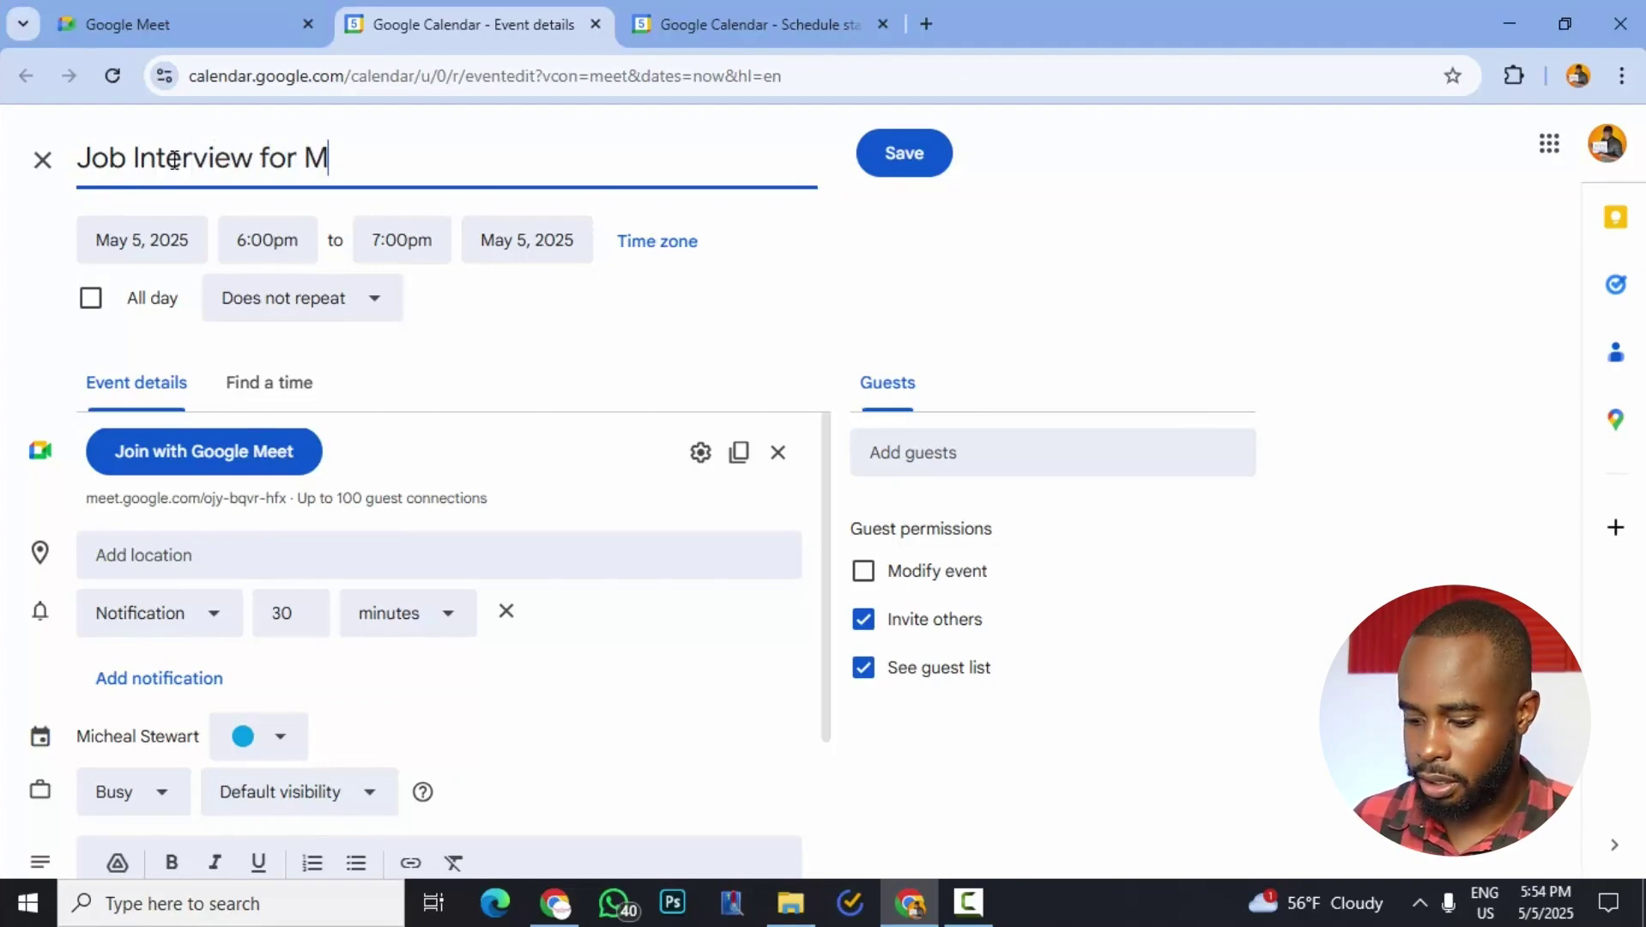
type("arkting Strat")
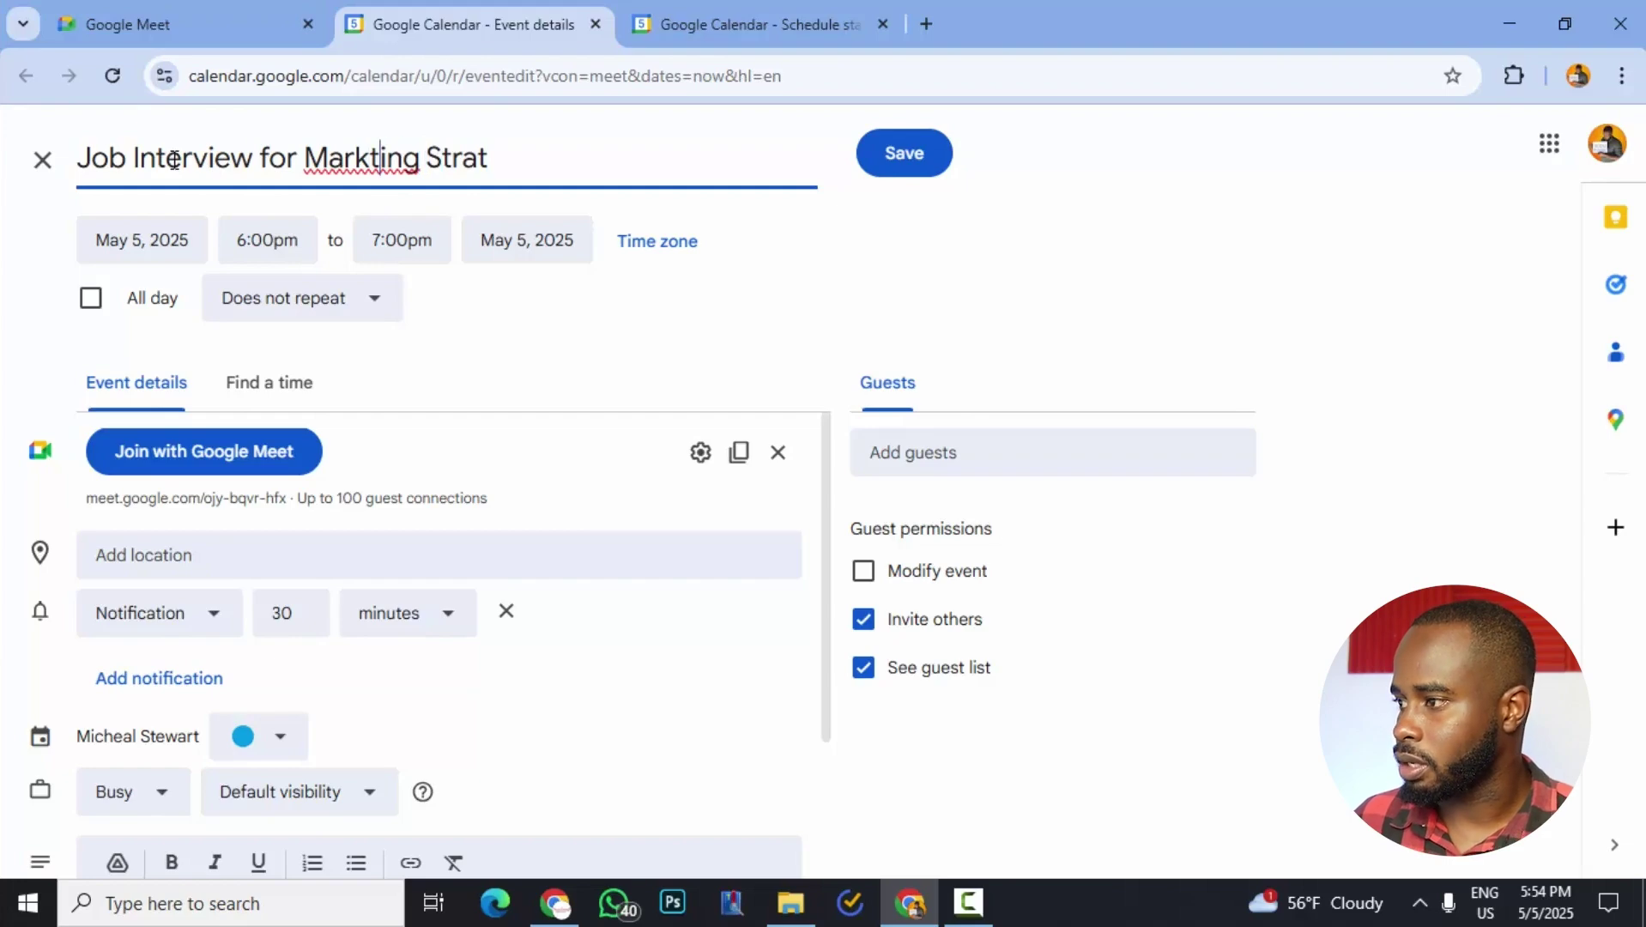
type("et")
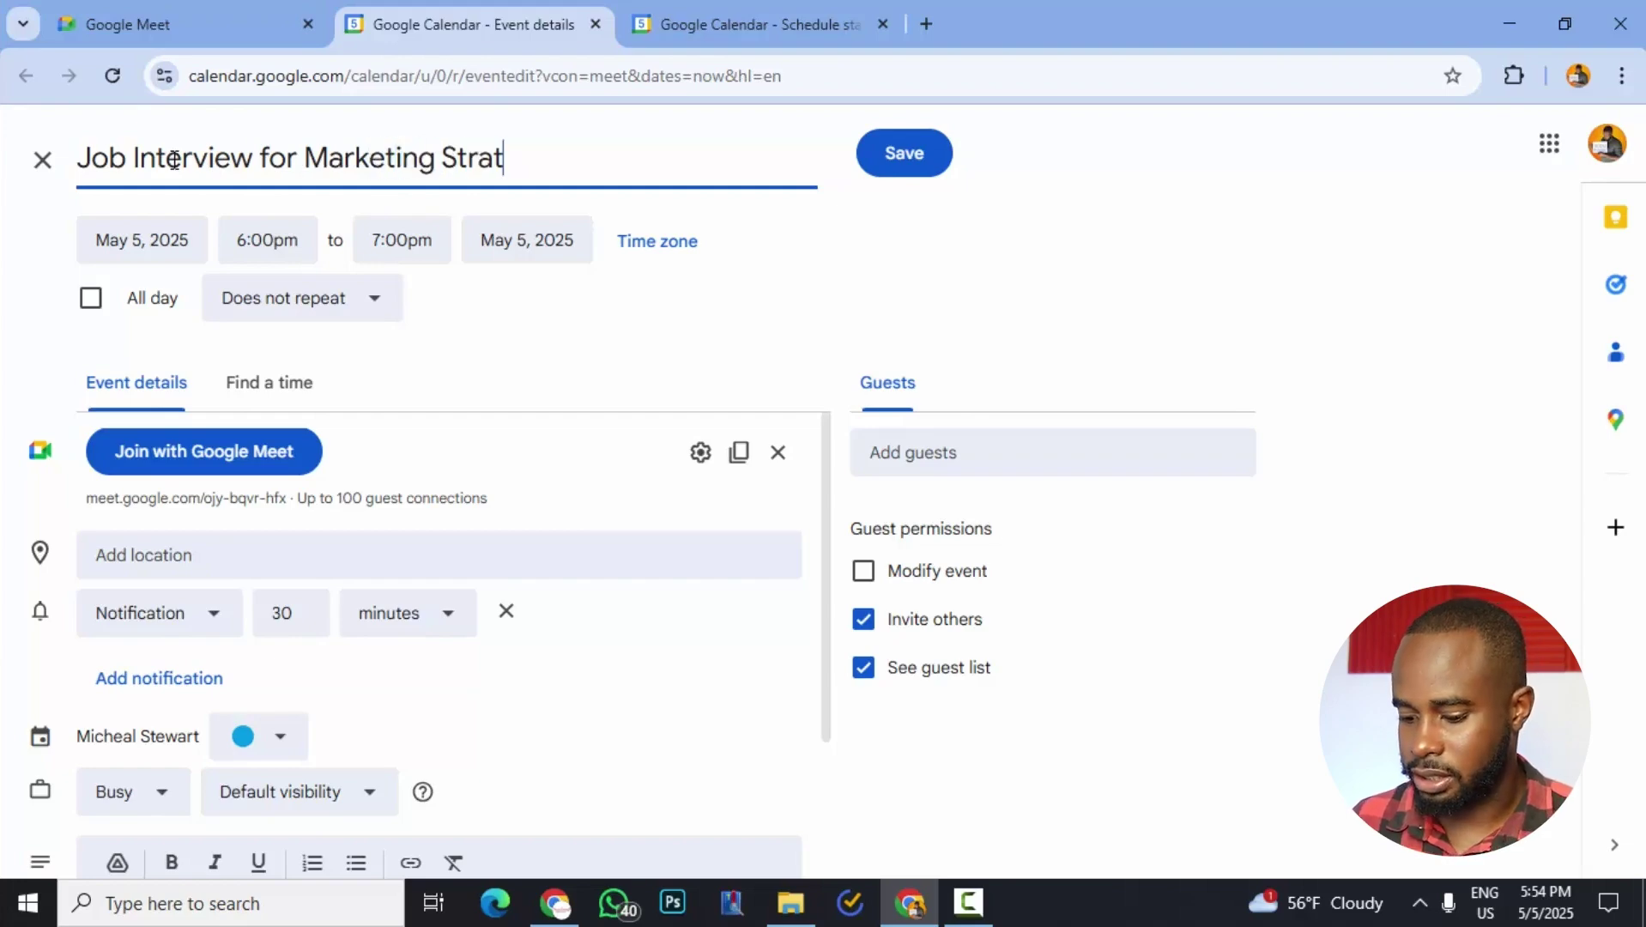
type("egist")
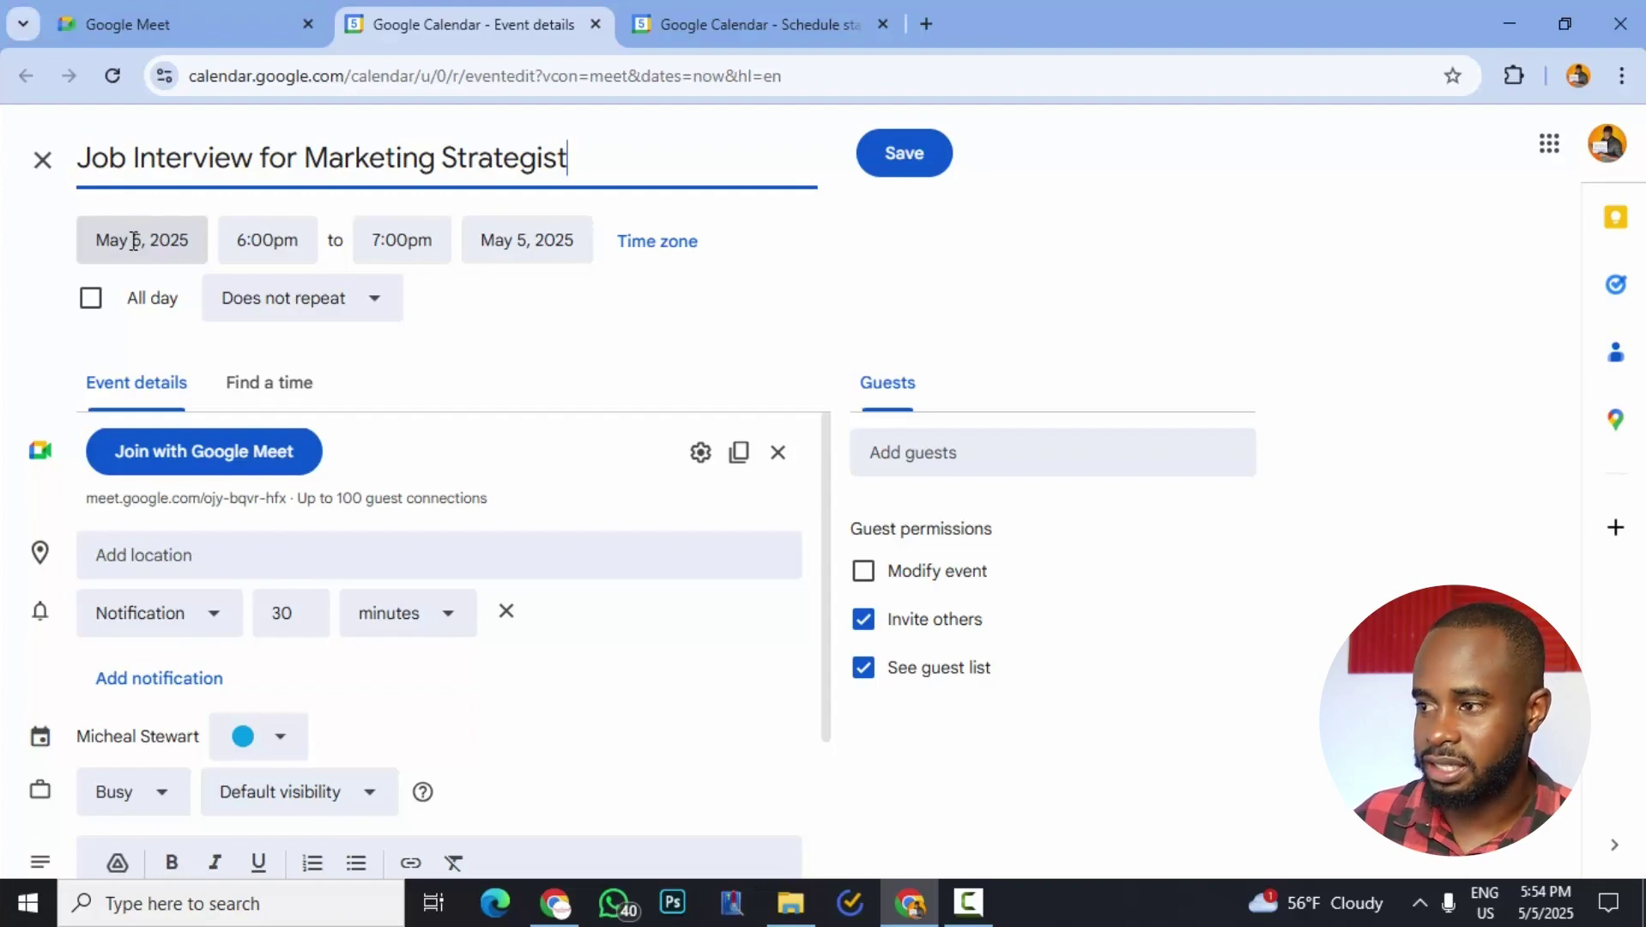
Set the interview date to May 13, 2025, starting at 9:30am.
left_click(133, 241)
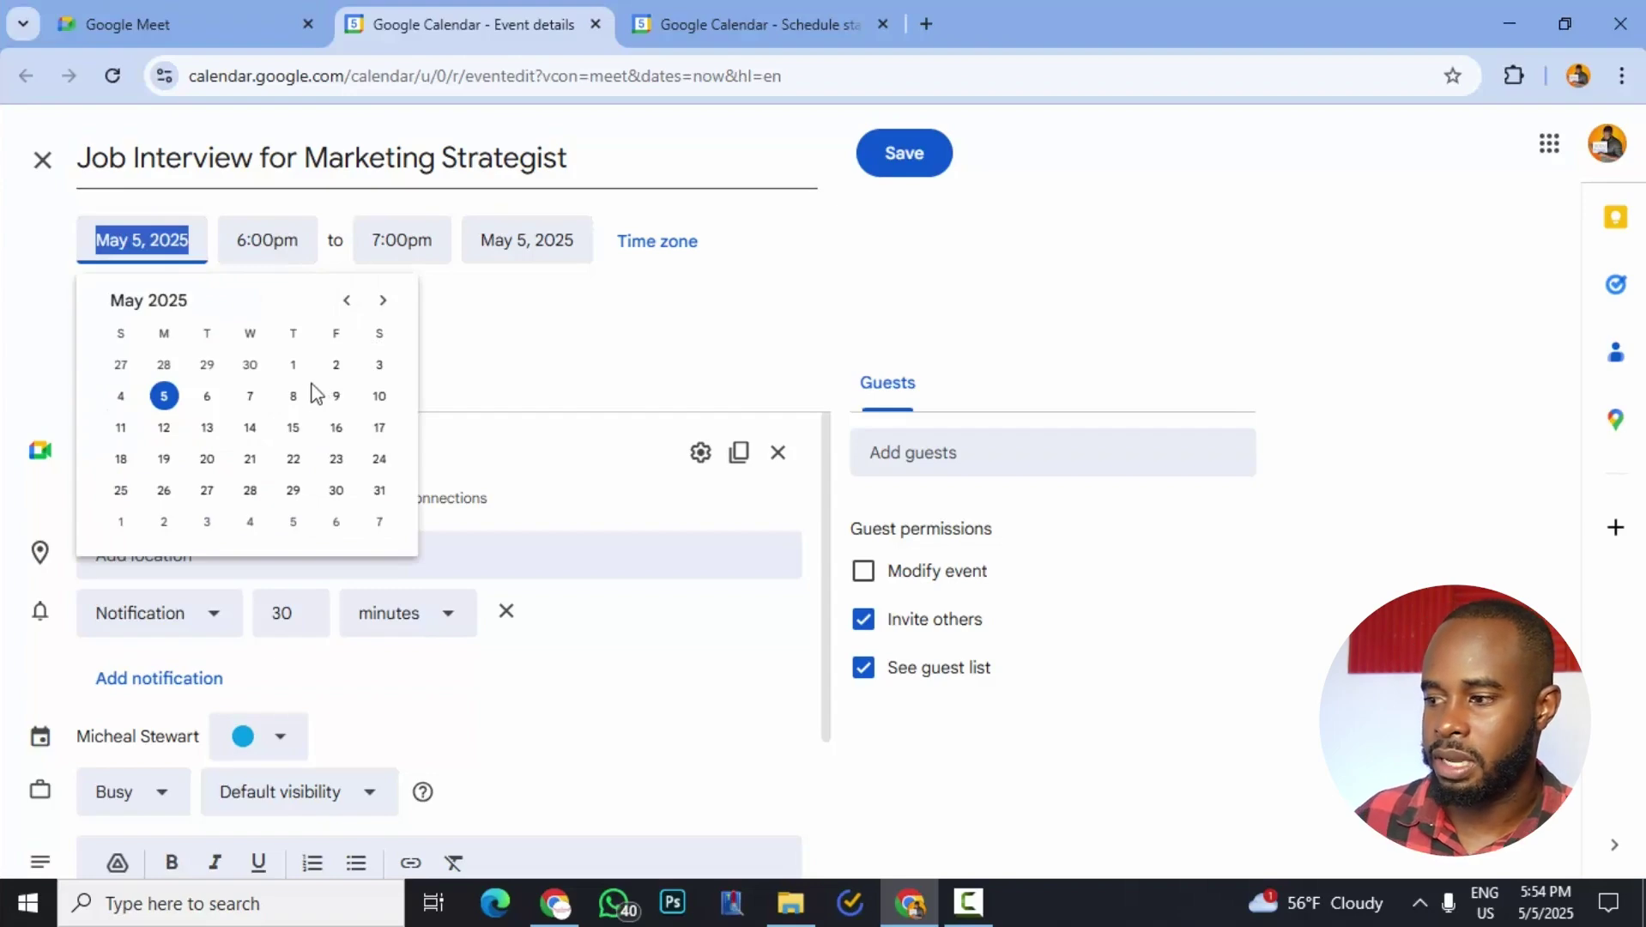
left_click(209, 428)
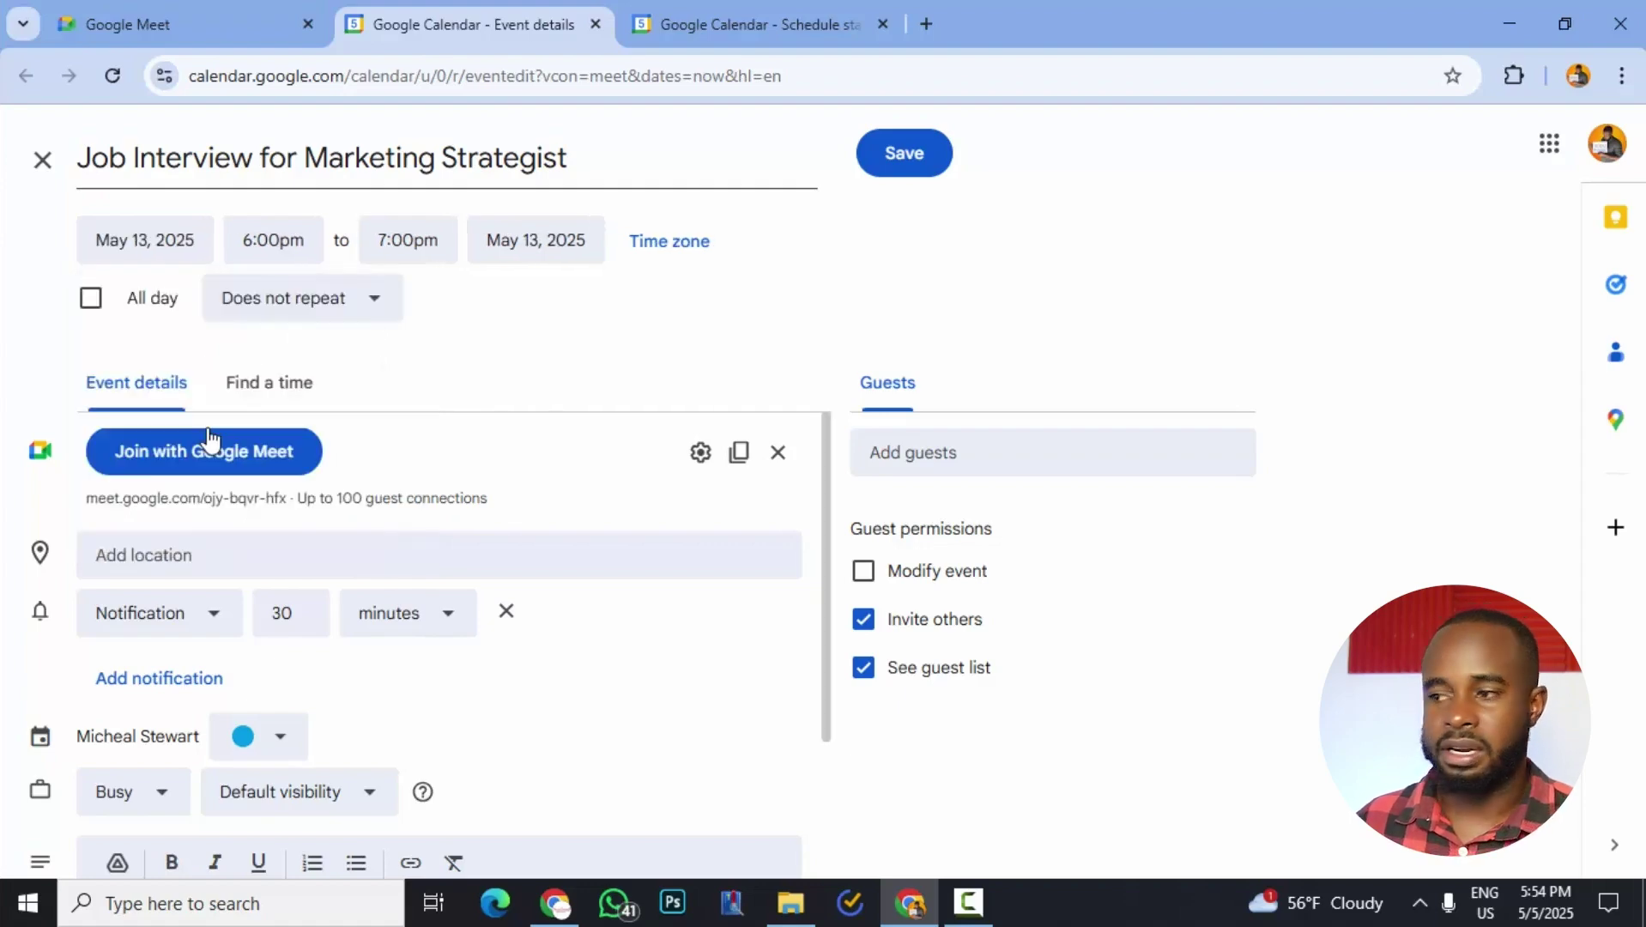
left_click(270, 242)
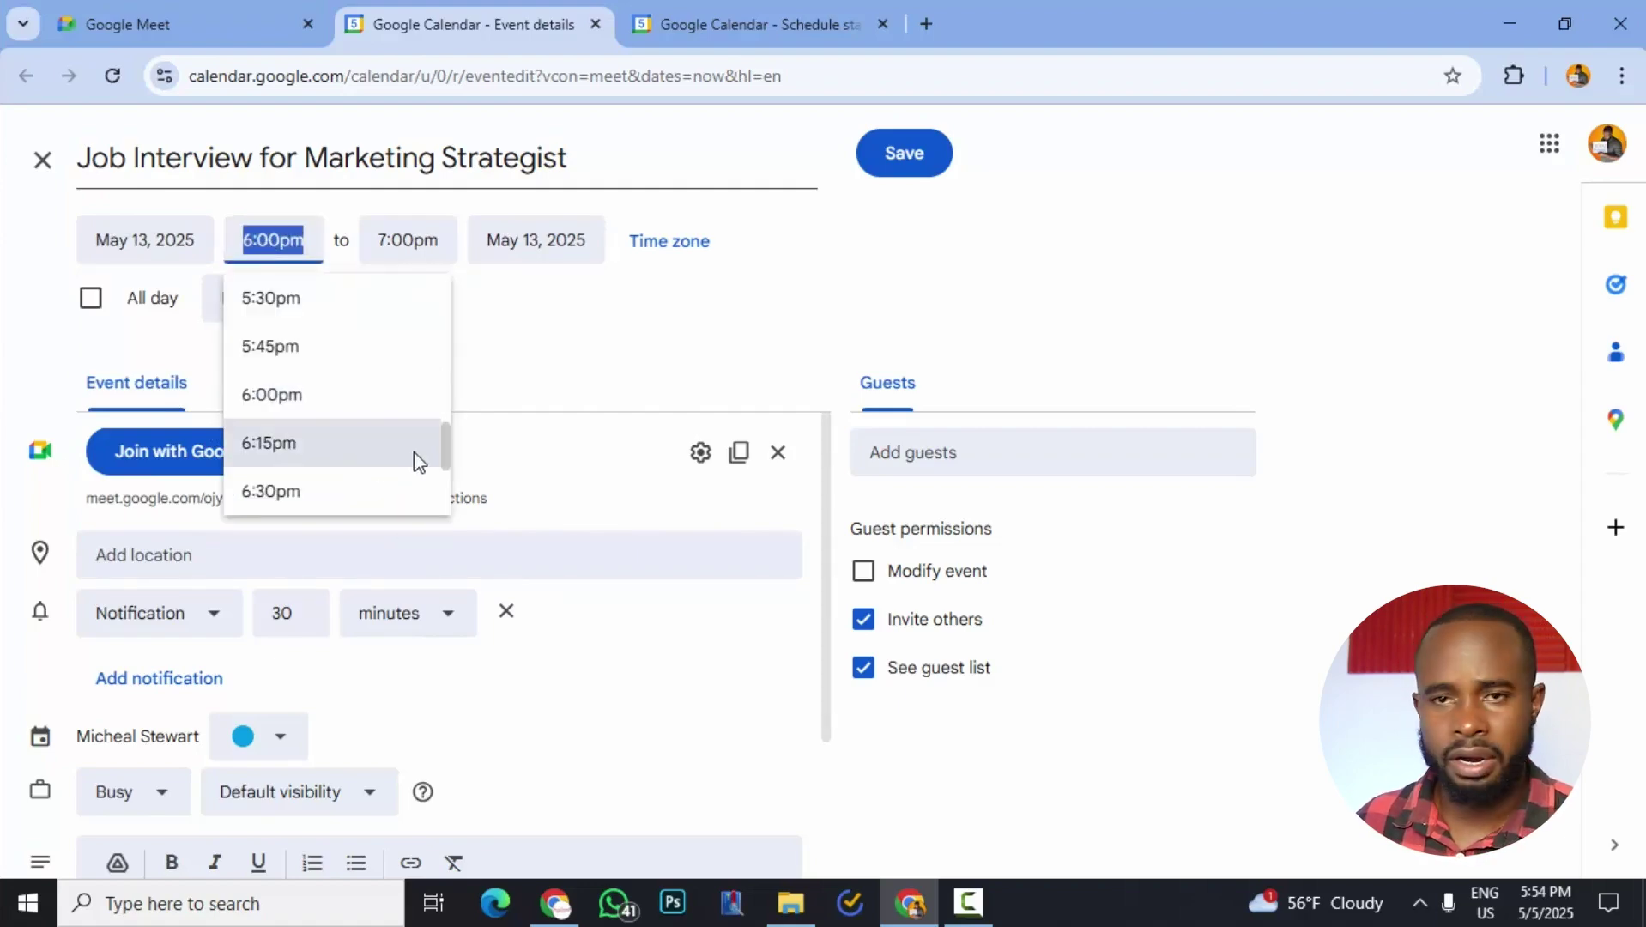
left_click_drag(441, 439, 434, 376)
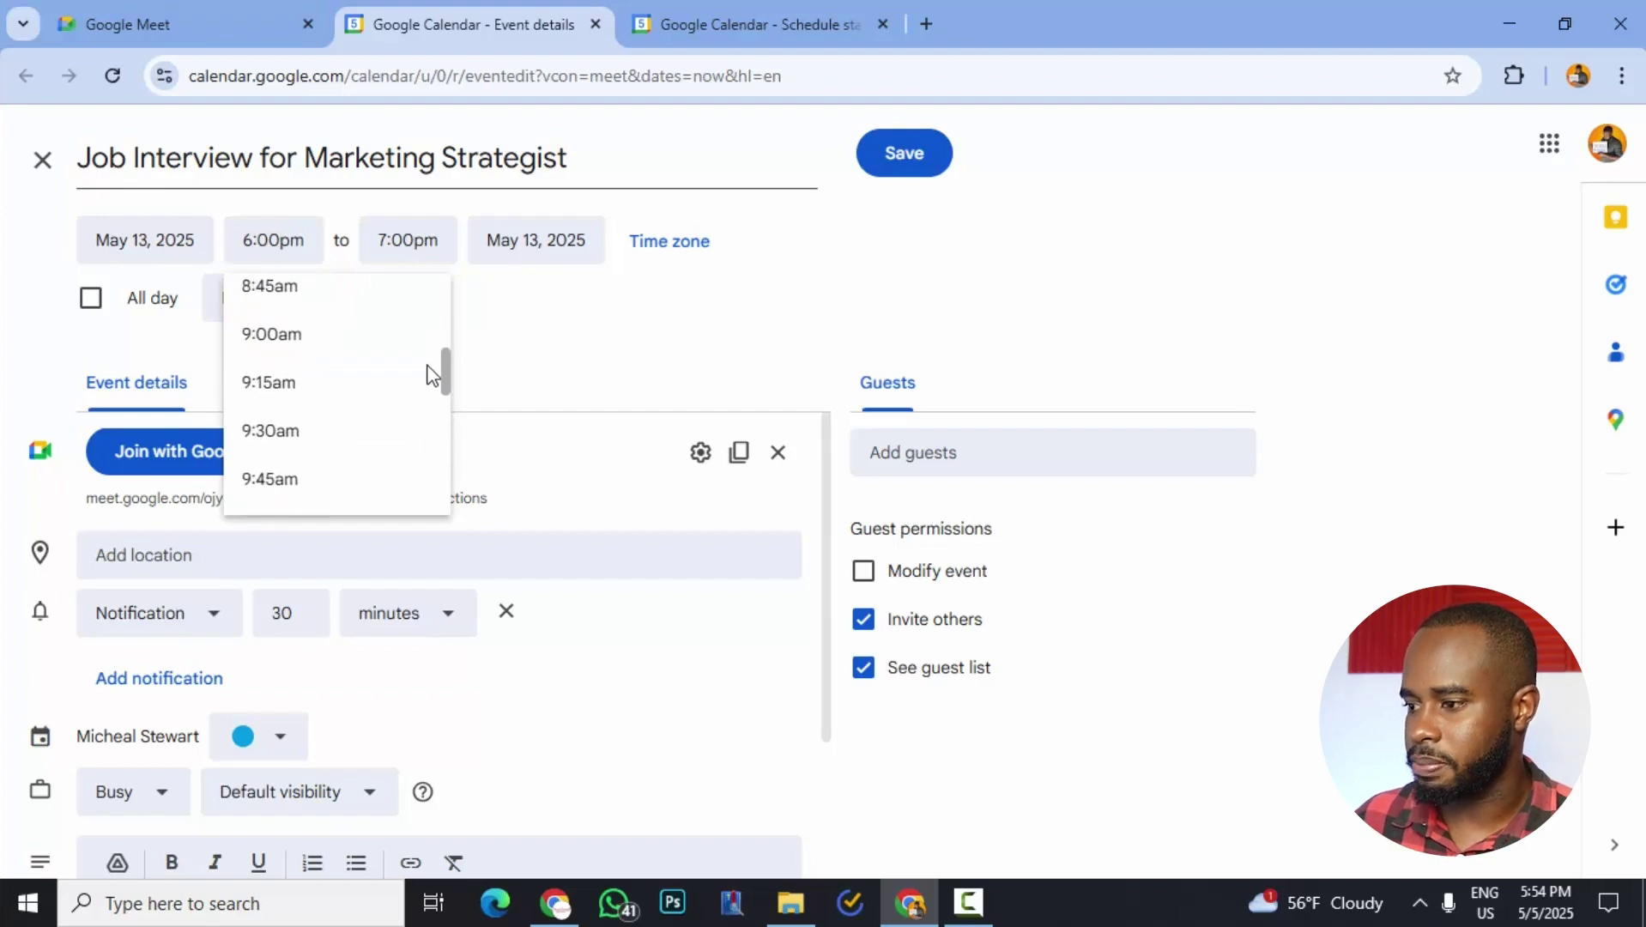
left_click(277, 430)
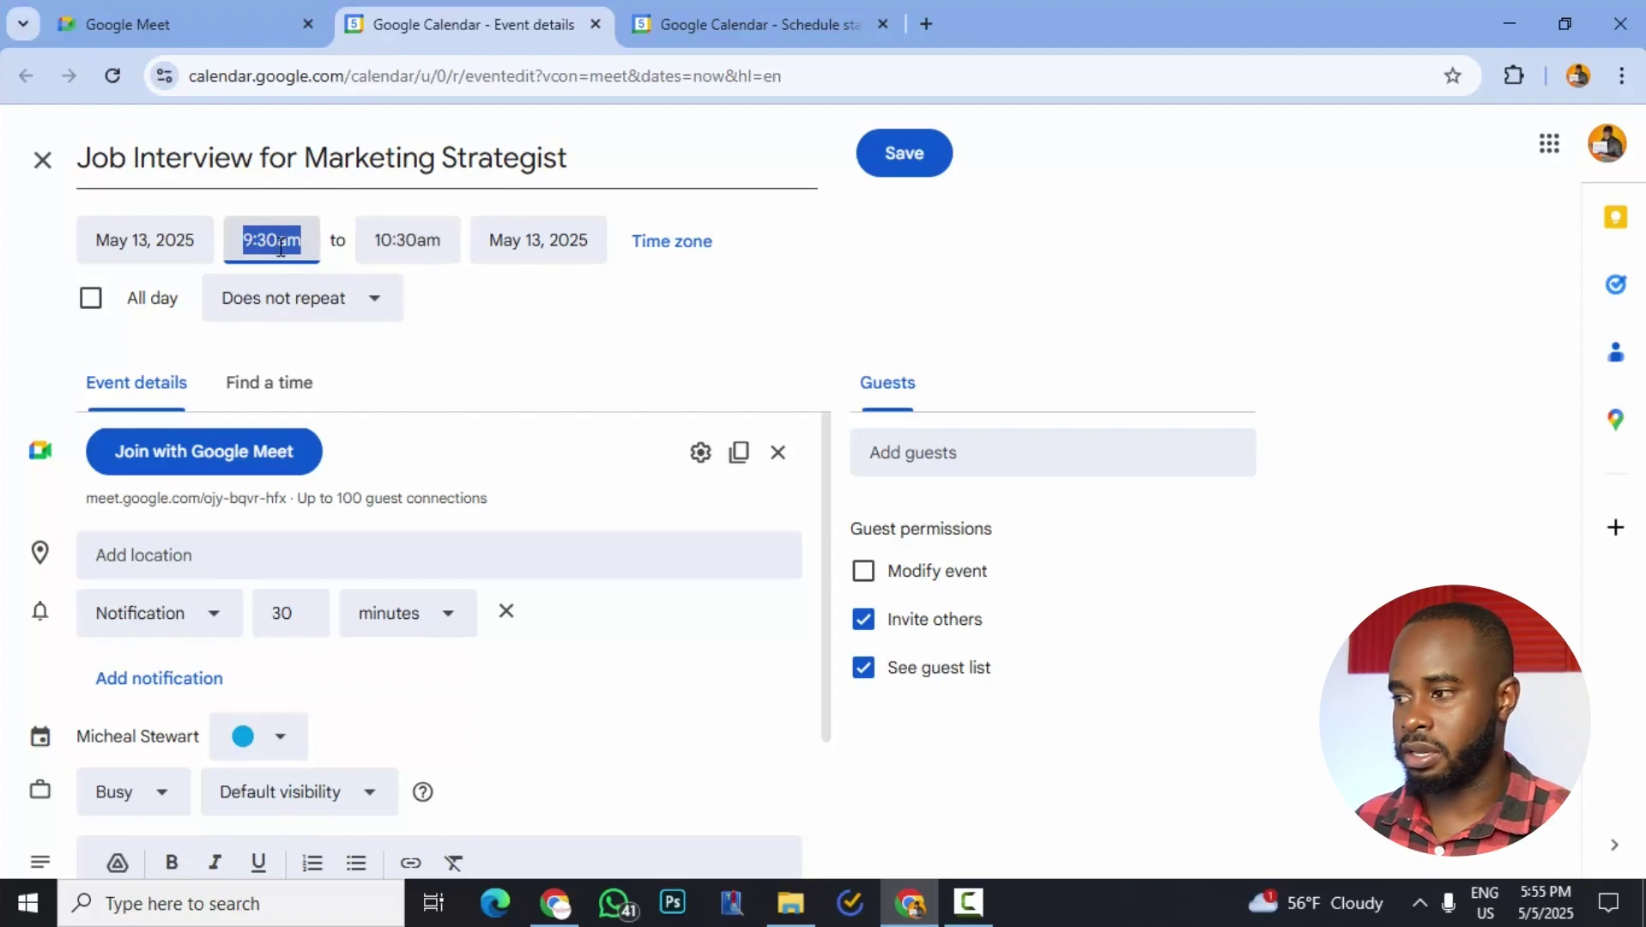
Keep the interview's end time at 10:30am.
left_click(407, 243)
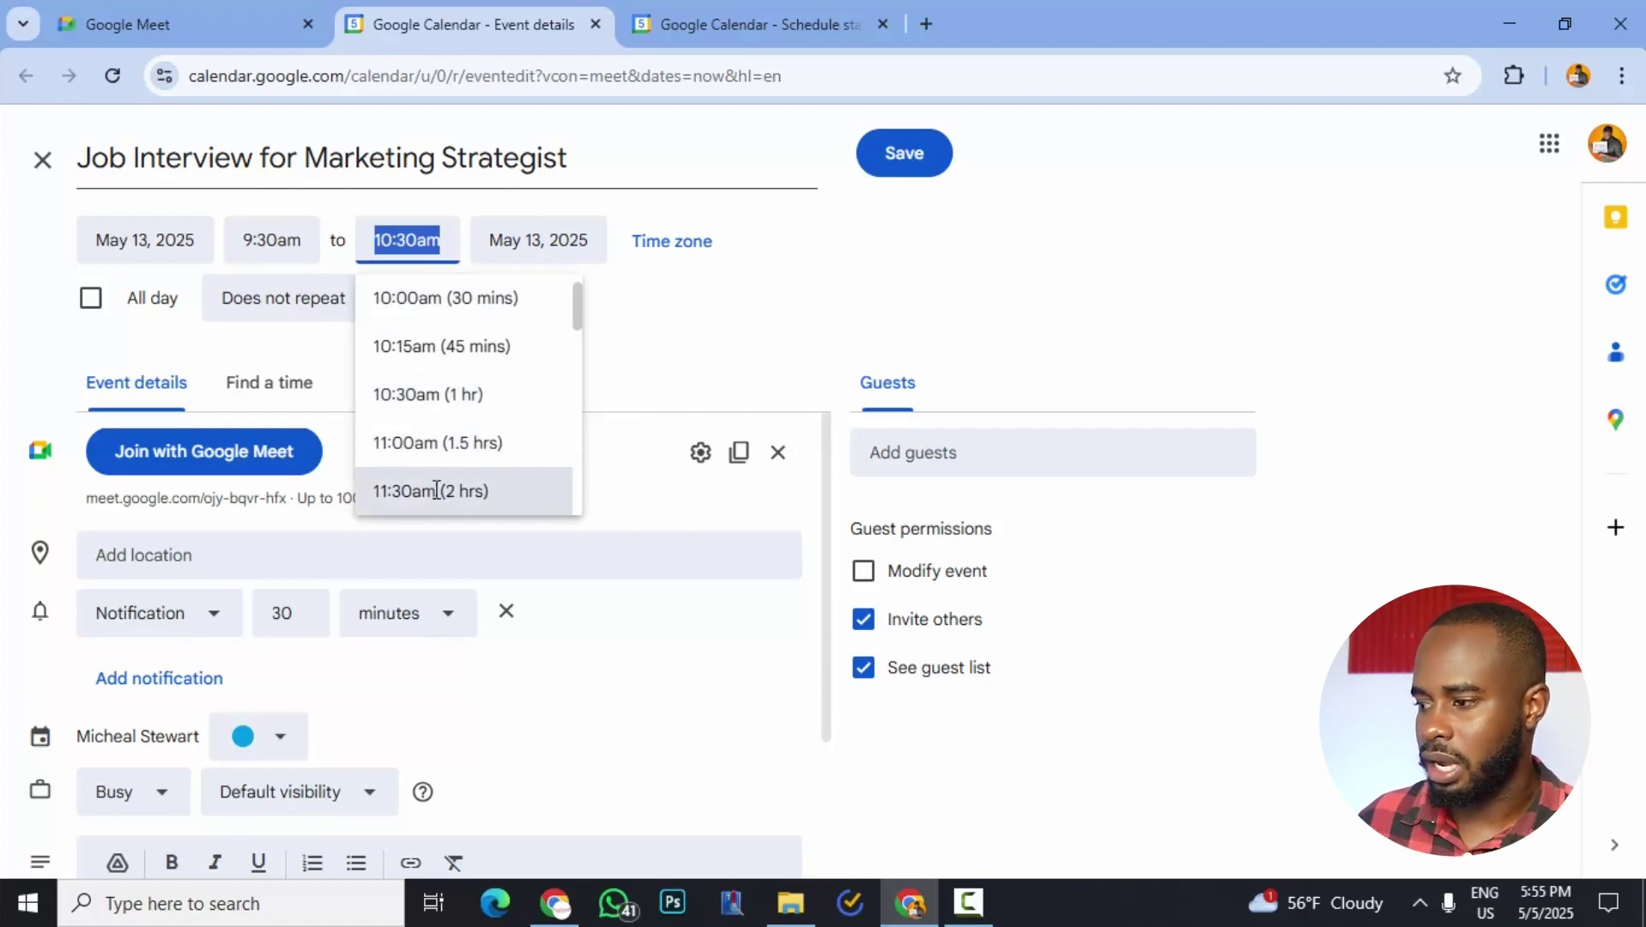
scroll(446, 455, "down", 4)
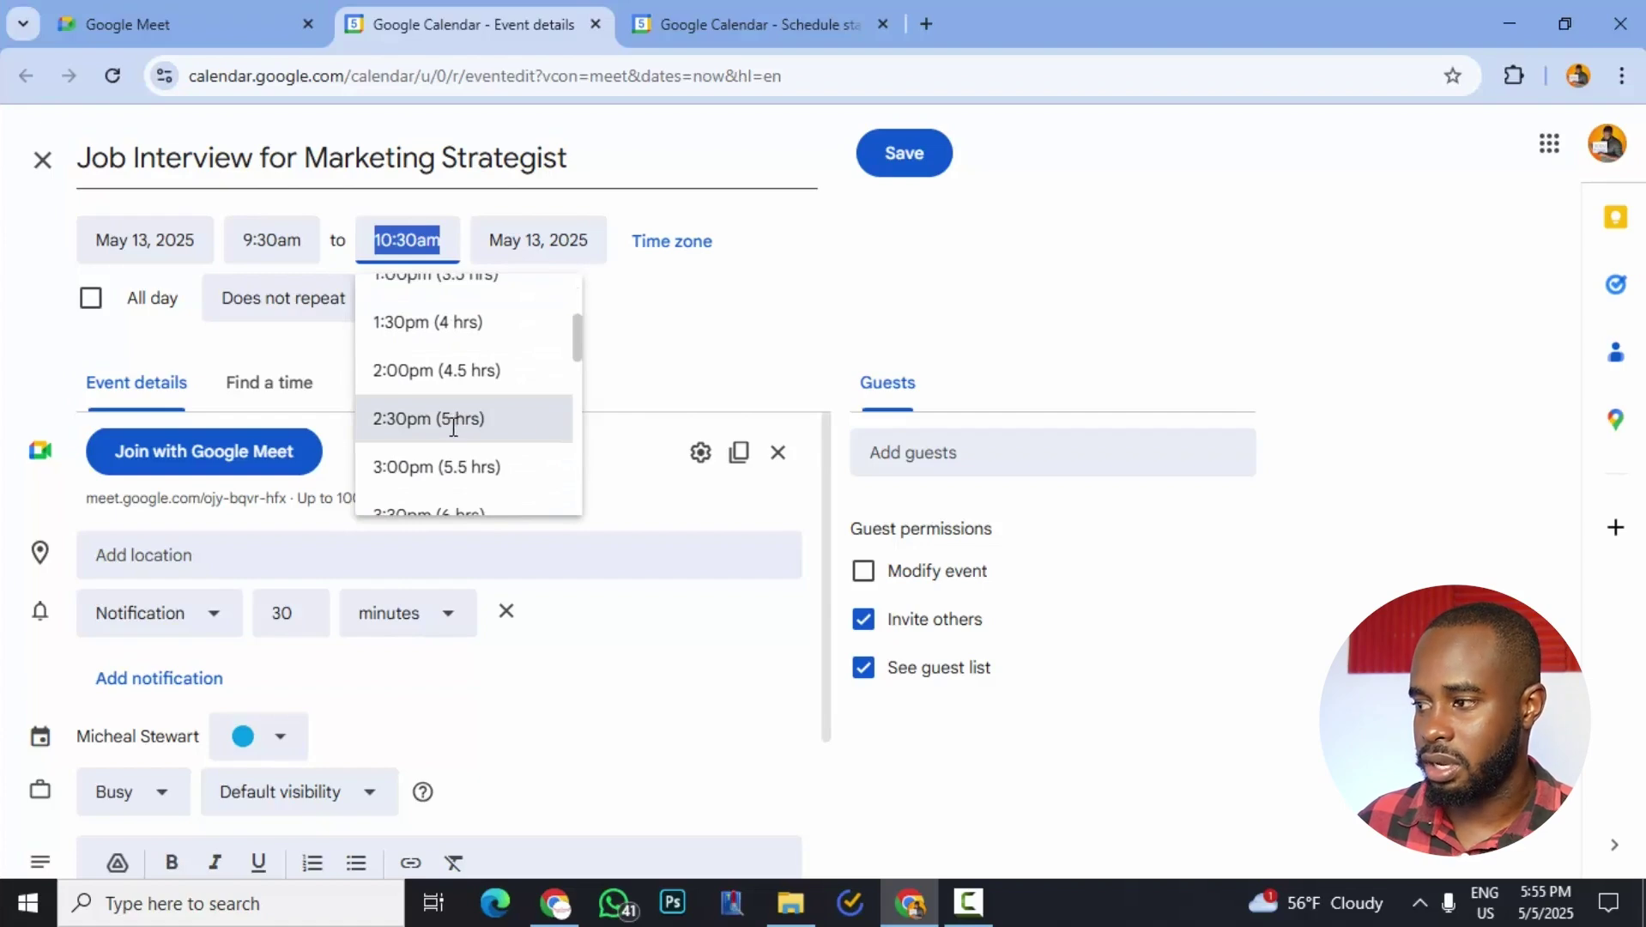
scroll(450, 429, "up", 4)
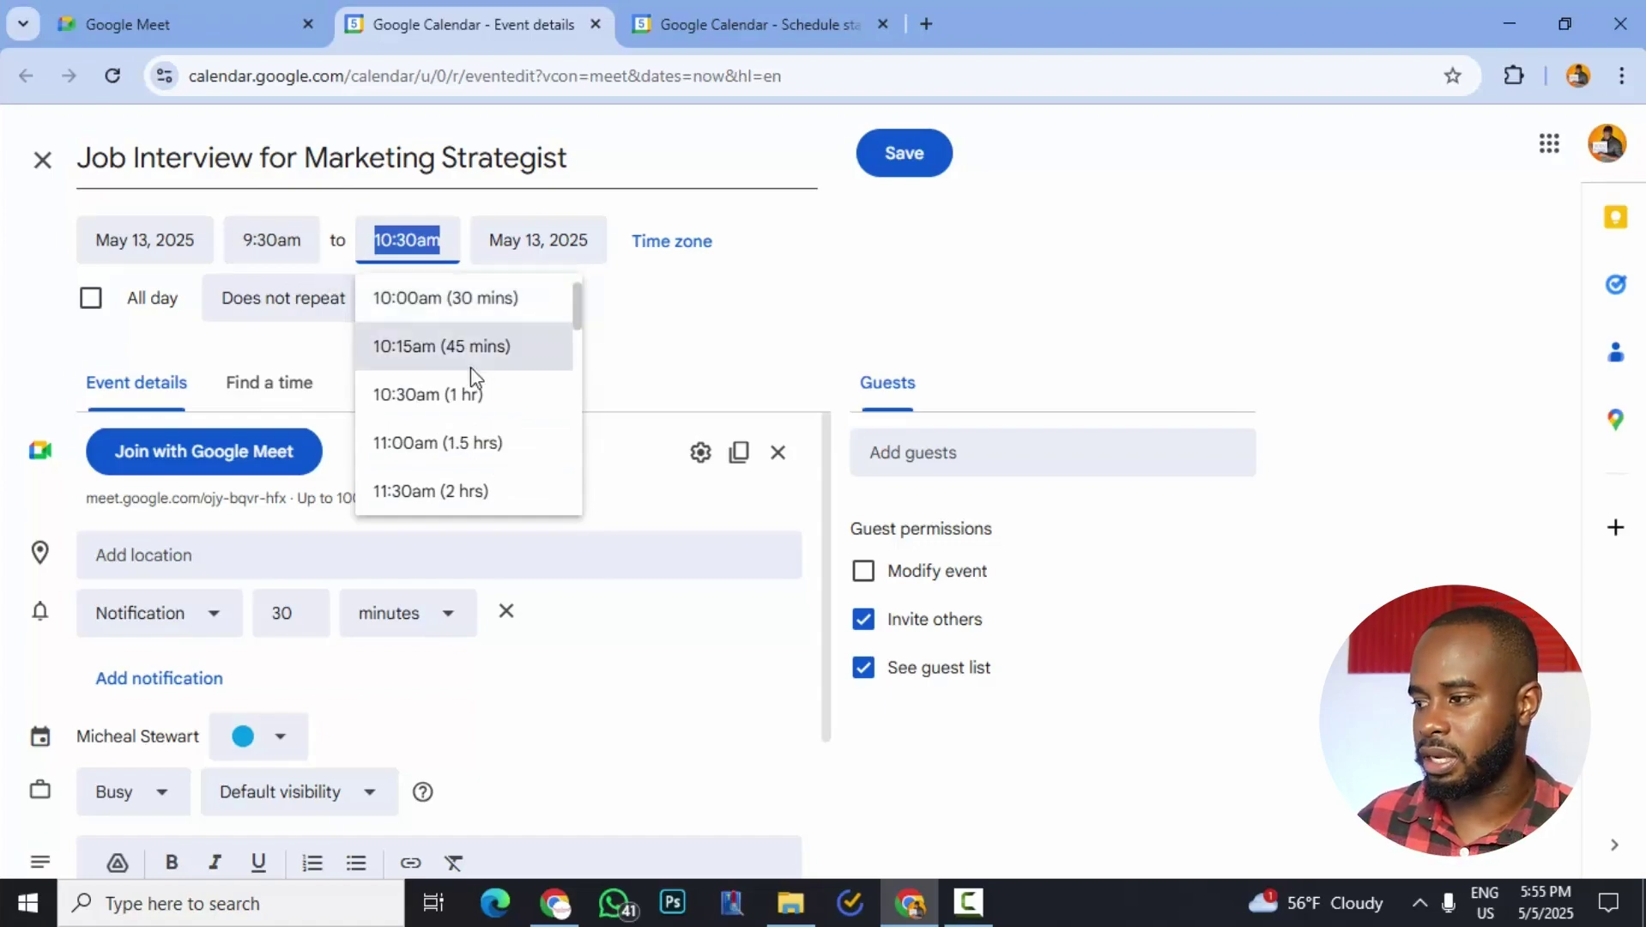
left_click(471, 397)
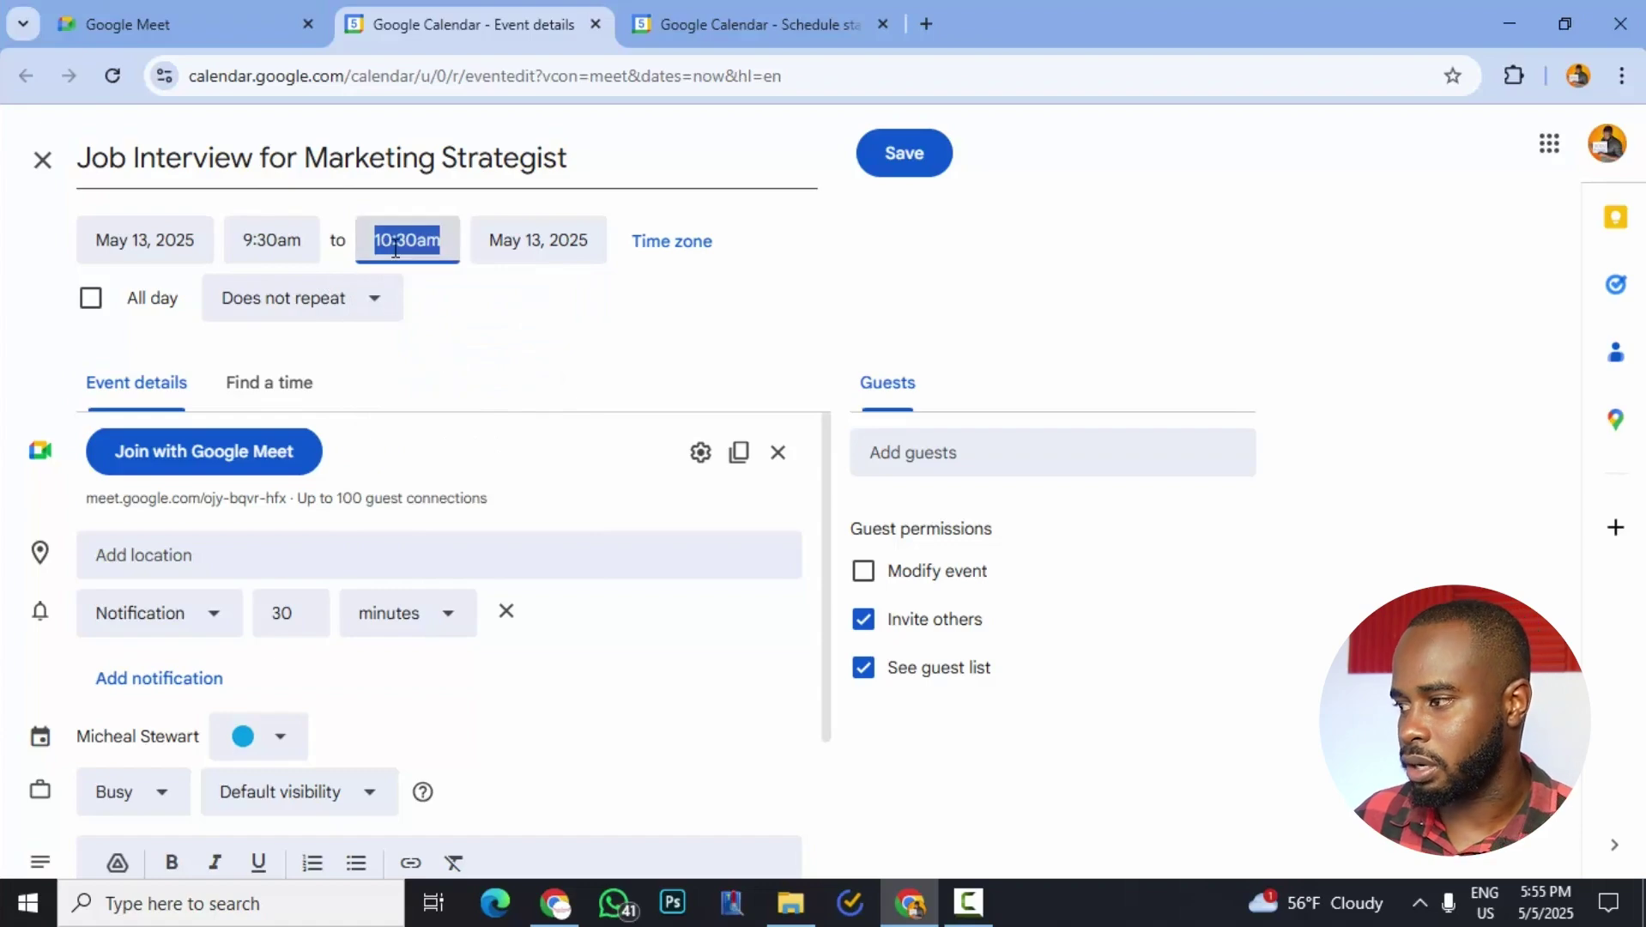
left_click(441, 300)
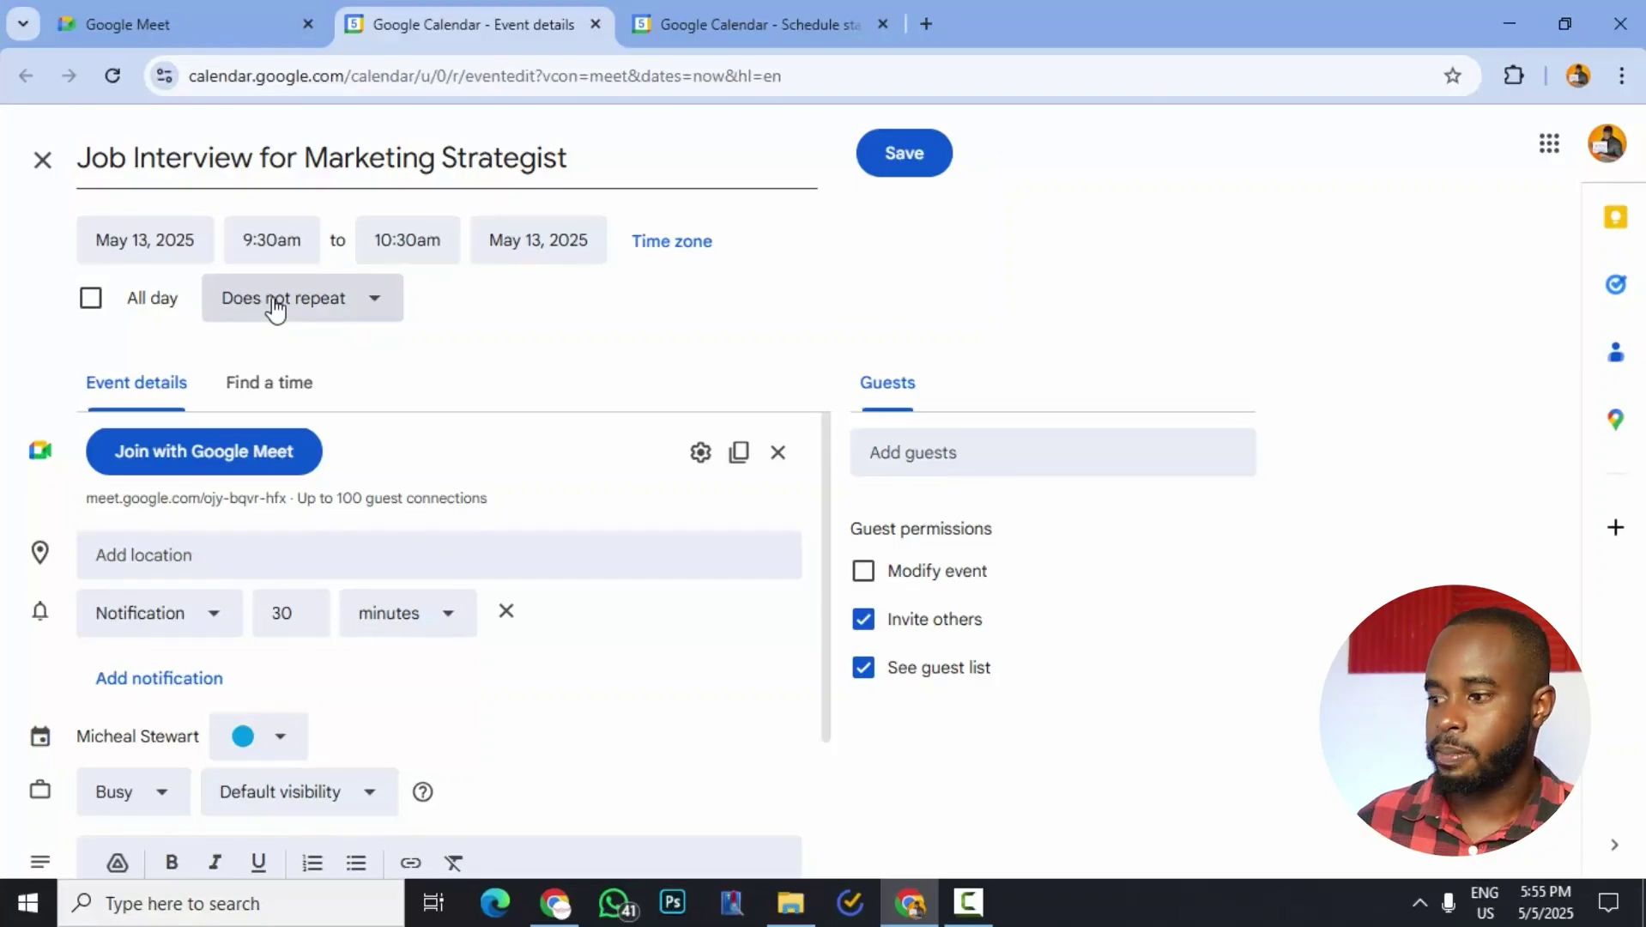
left_click(275, 305)
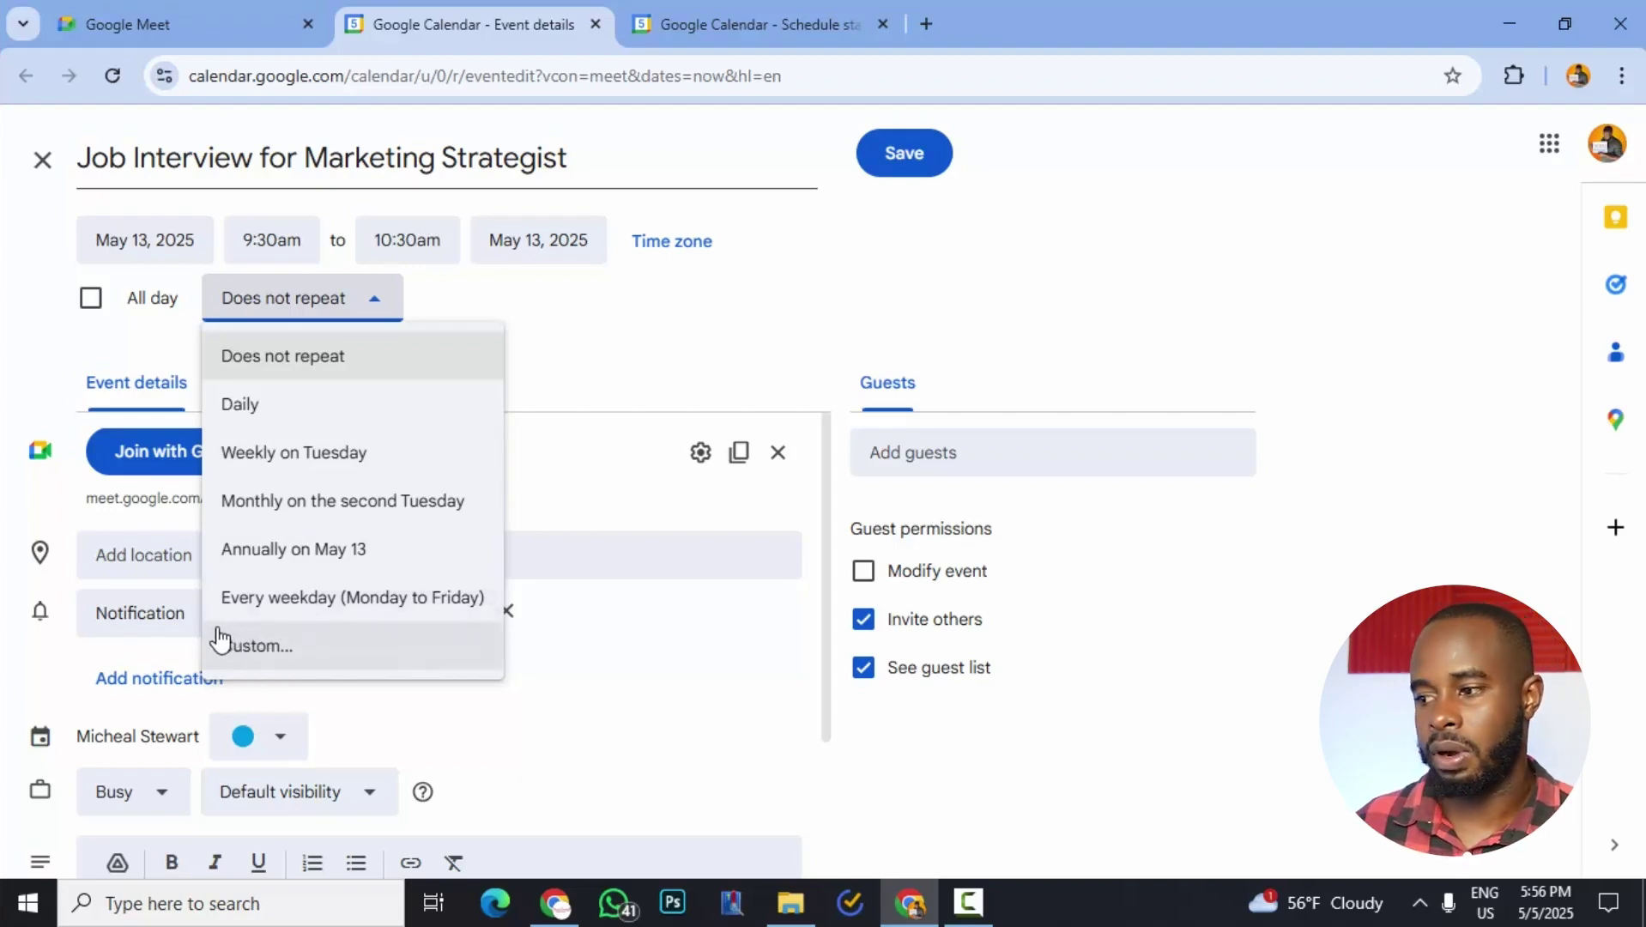
left_click(645, 333)
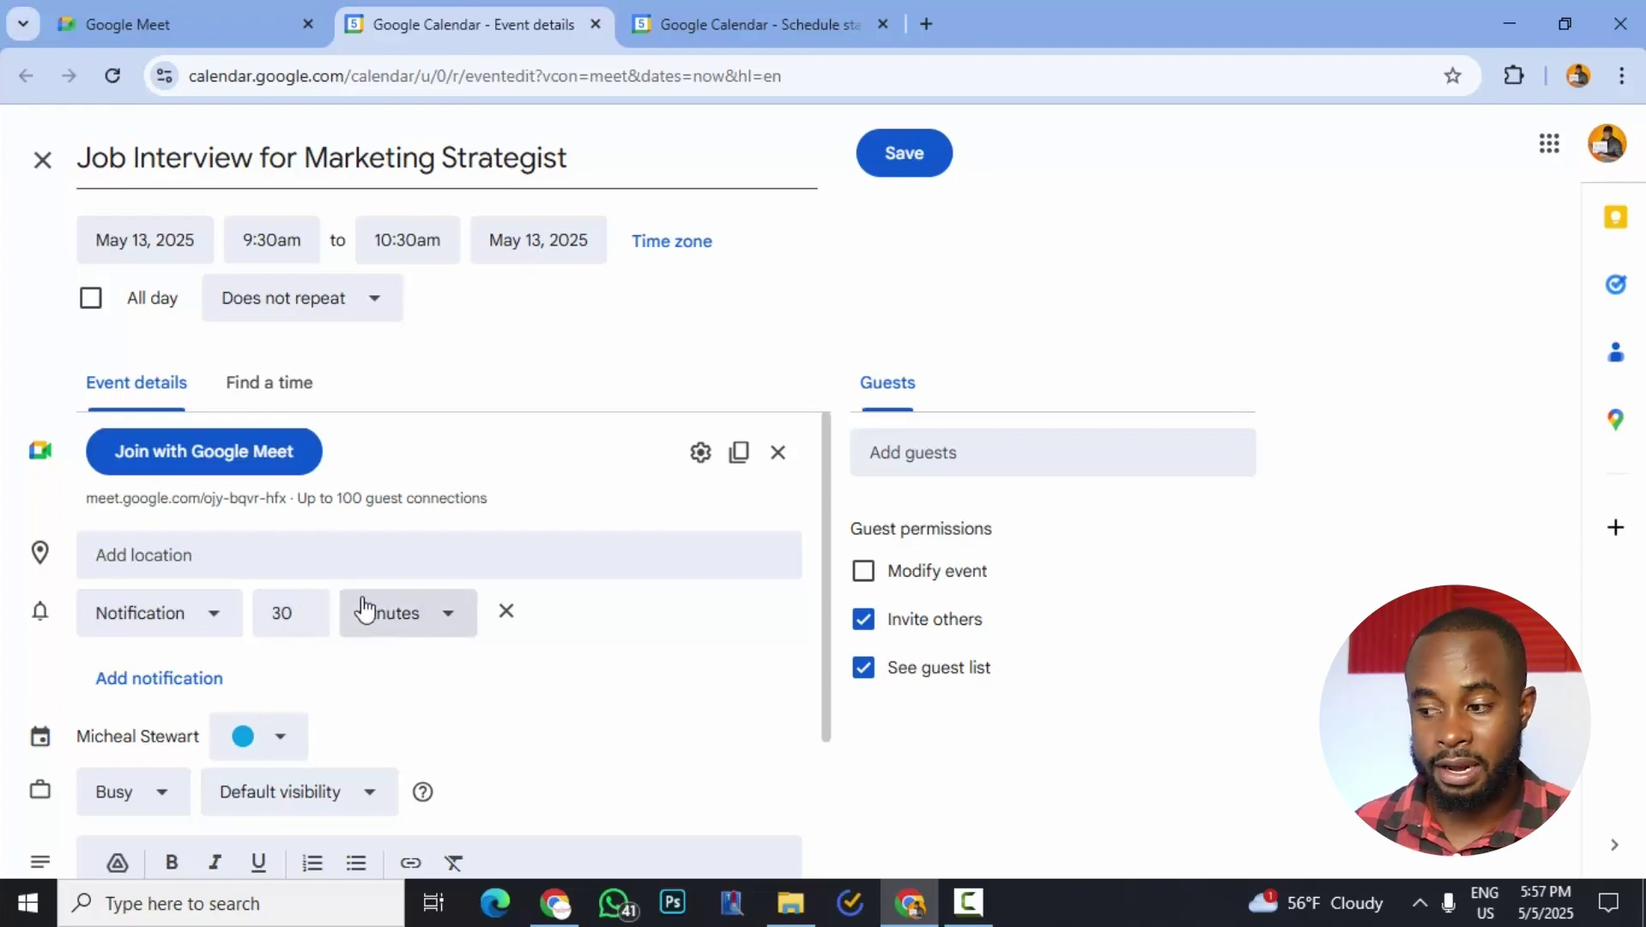
Add a 1-day notification reminder and make the 10-minute reminder an email.
left_click(135, 682)
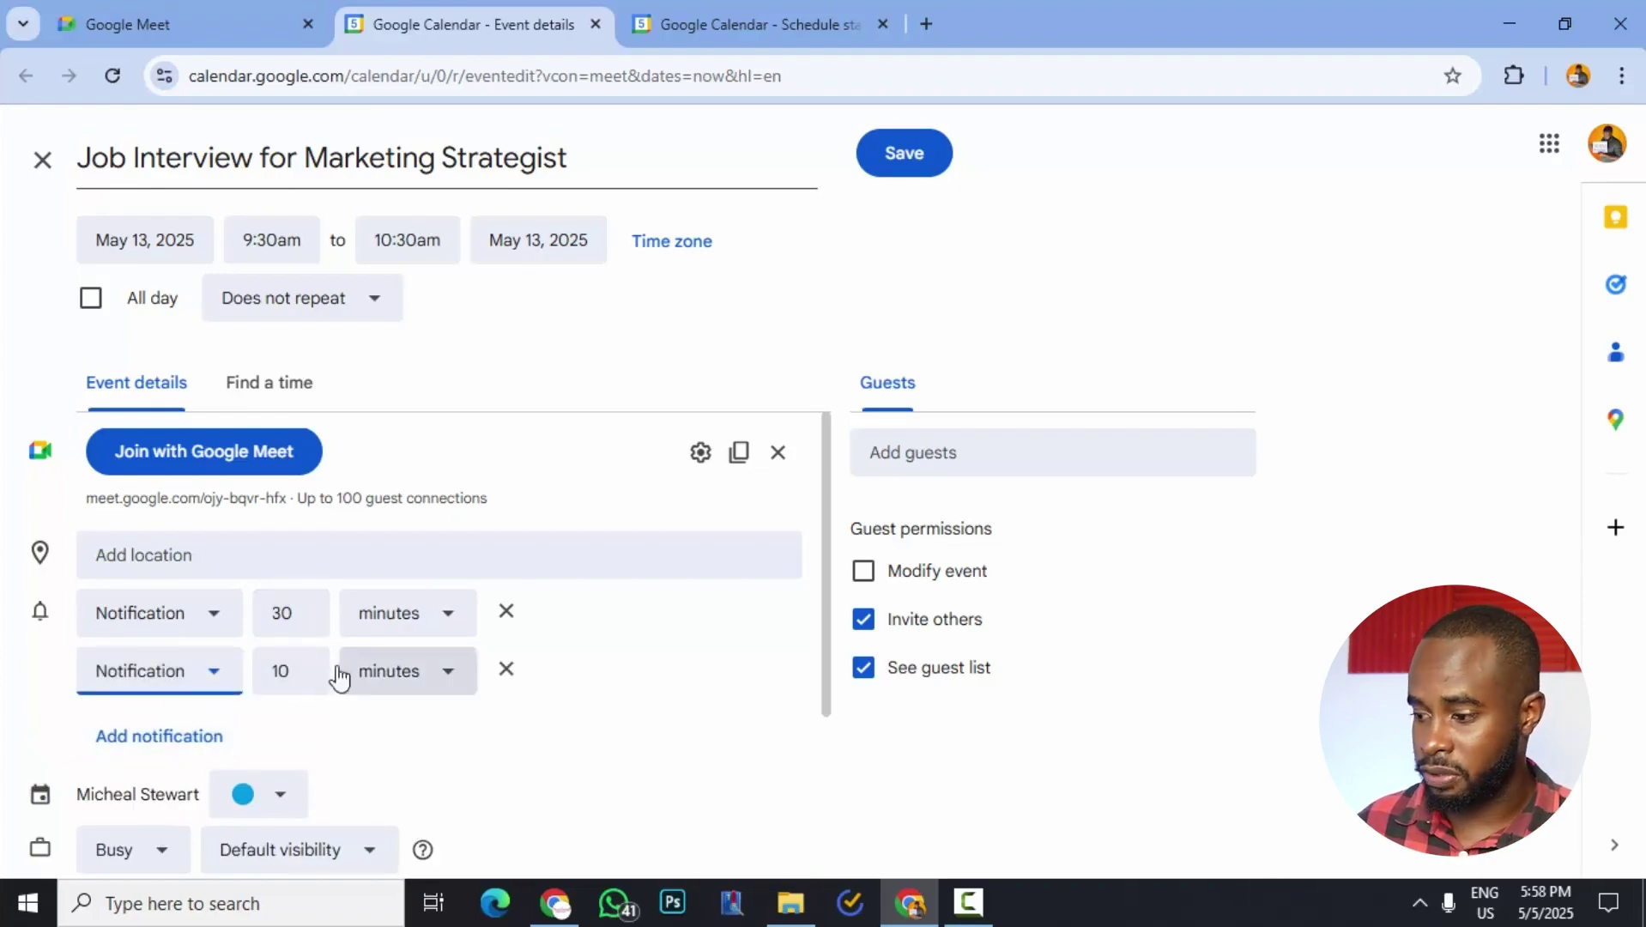
left_click(441, 678)
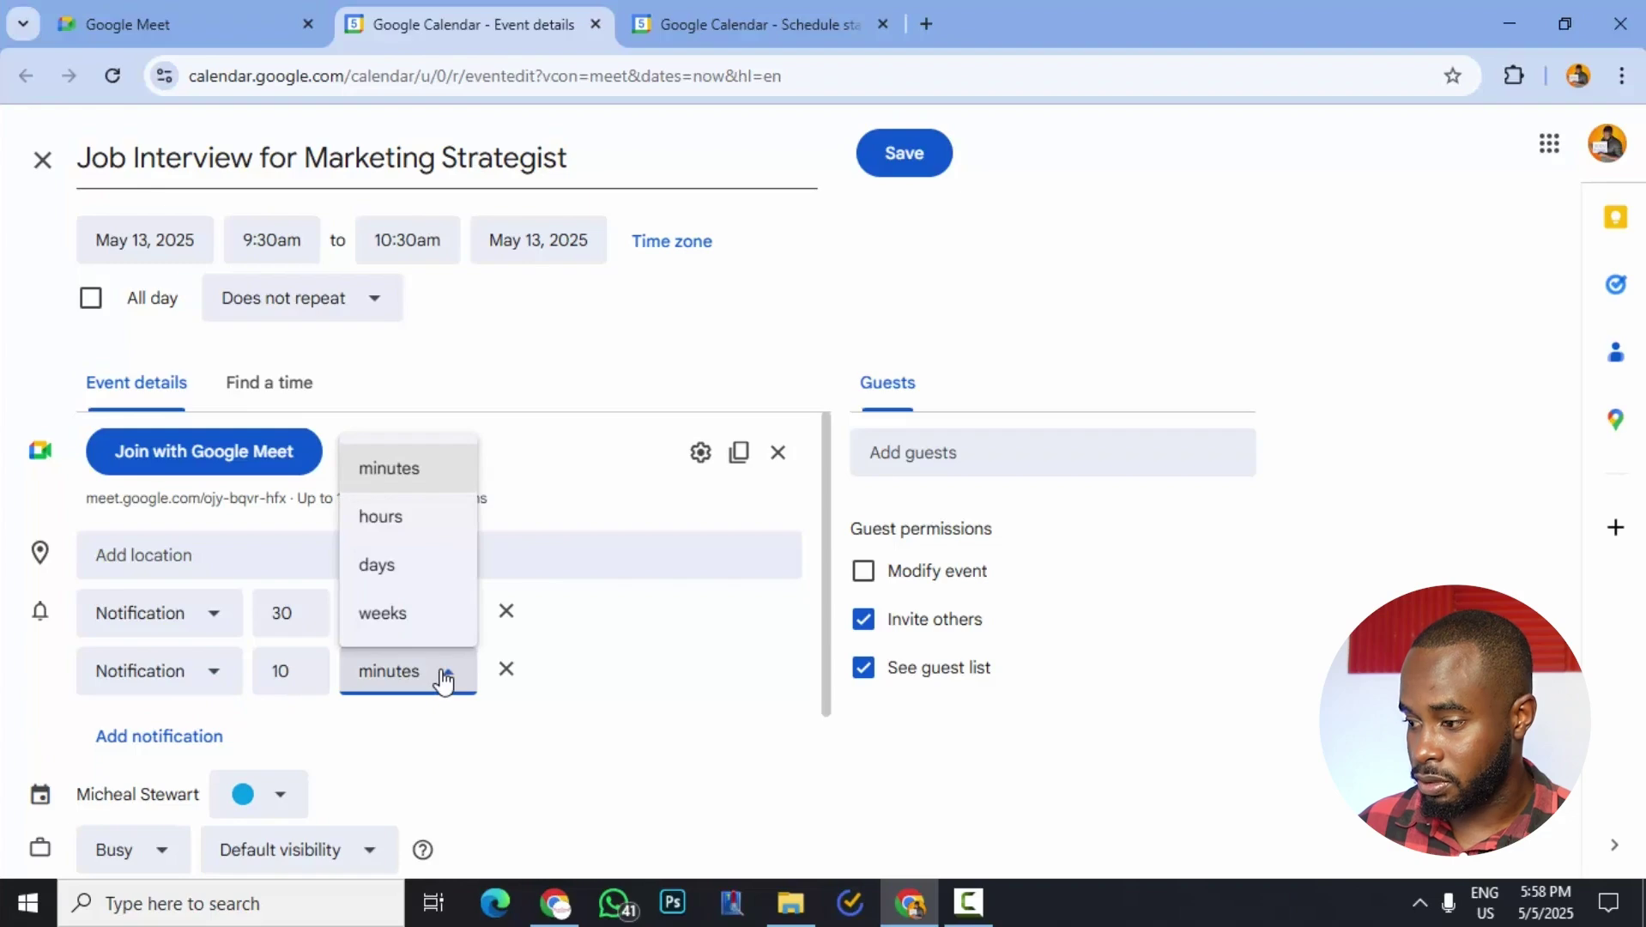
left_click(390, 577)
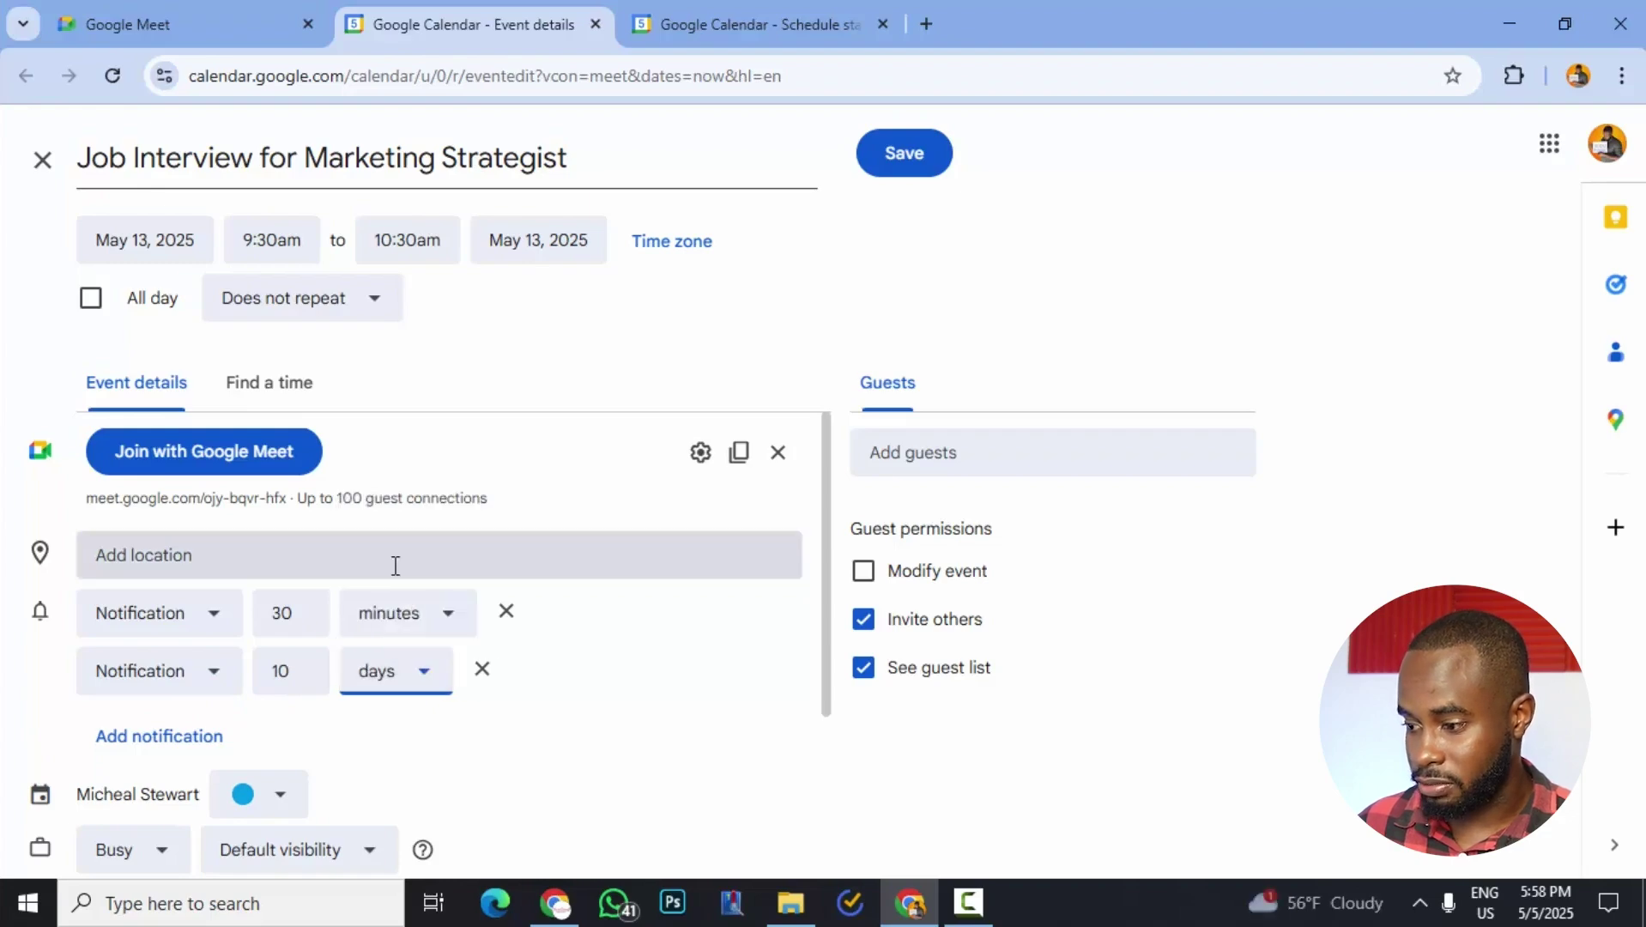
left_click(300, 678)
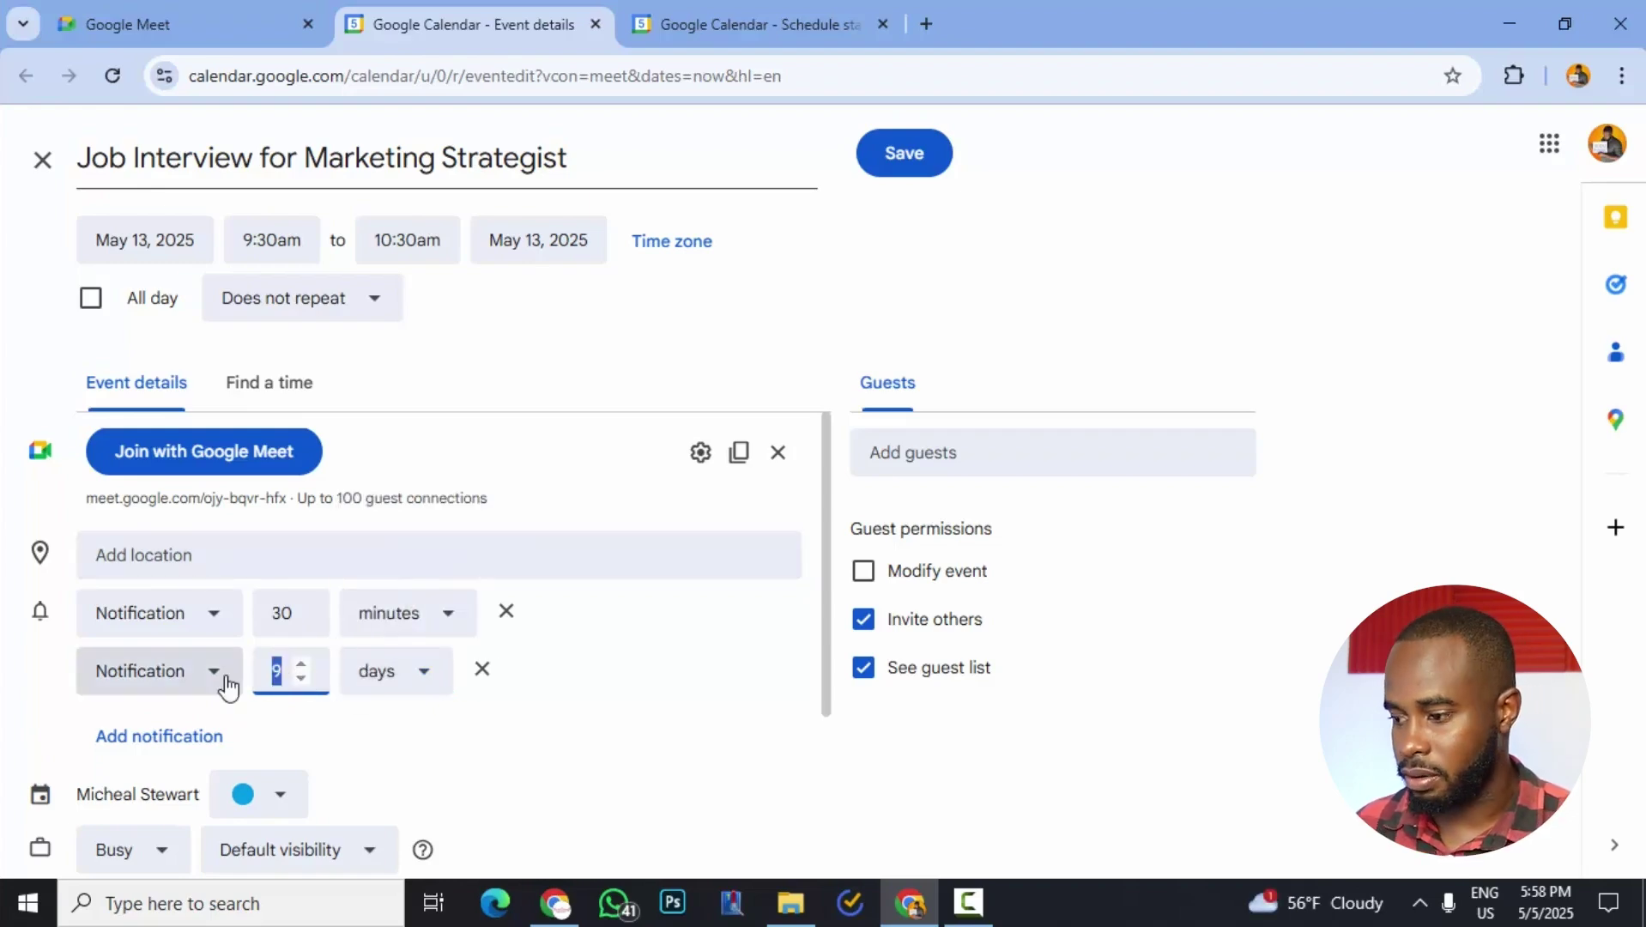
type("1")
left_click(582, 664)
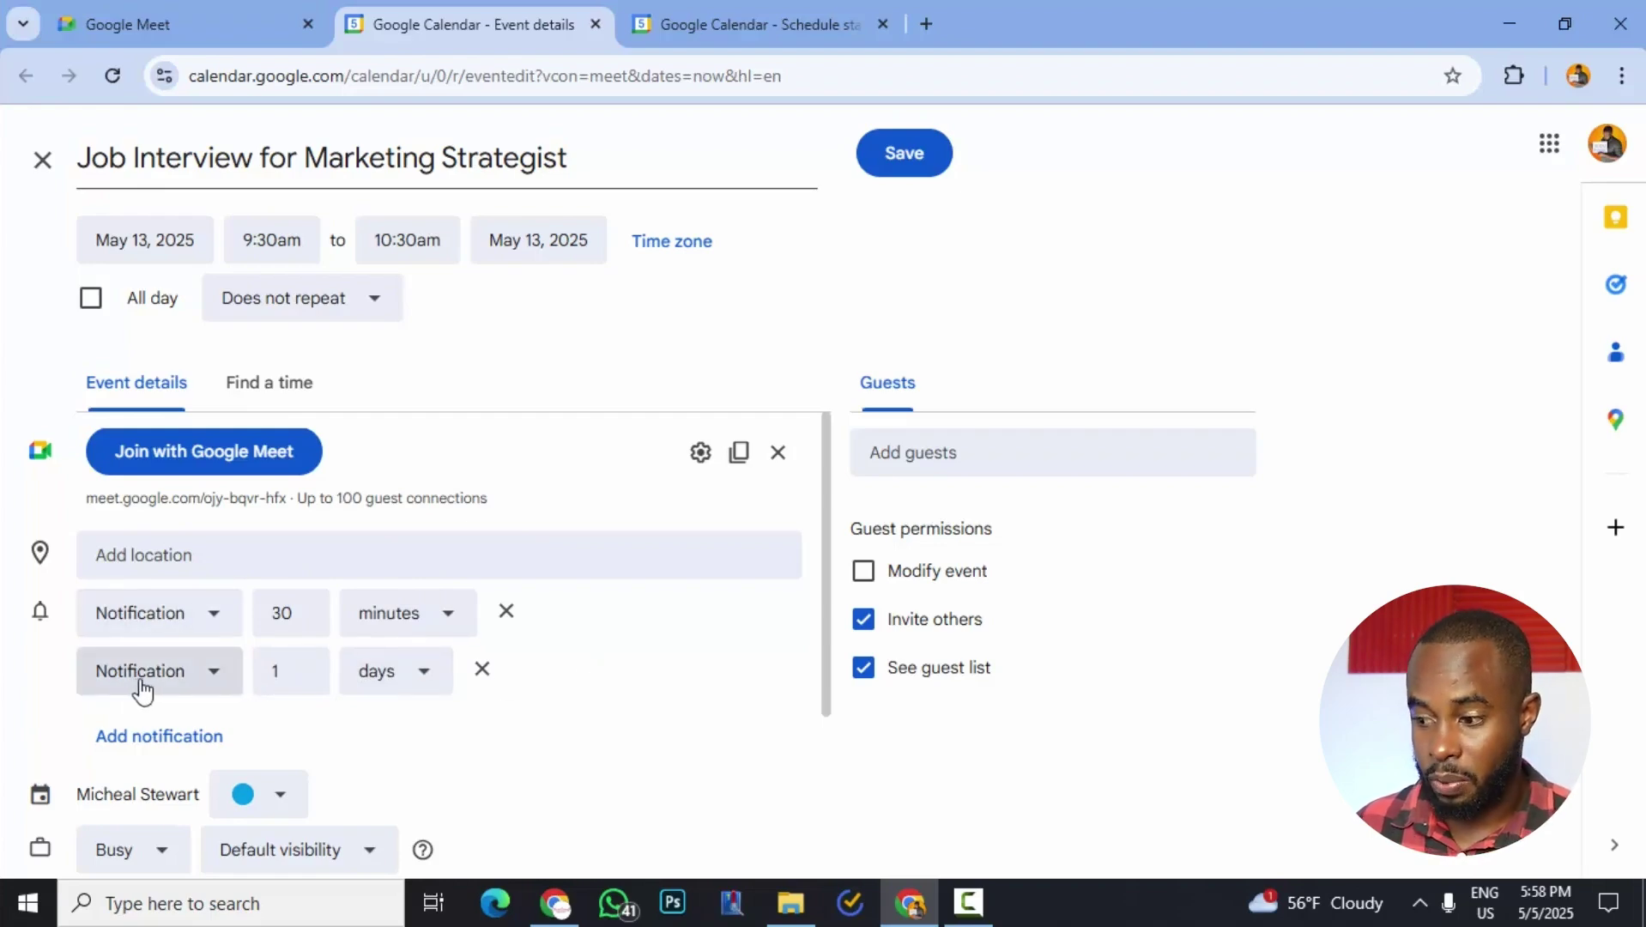
left_click(211, 675)
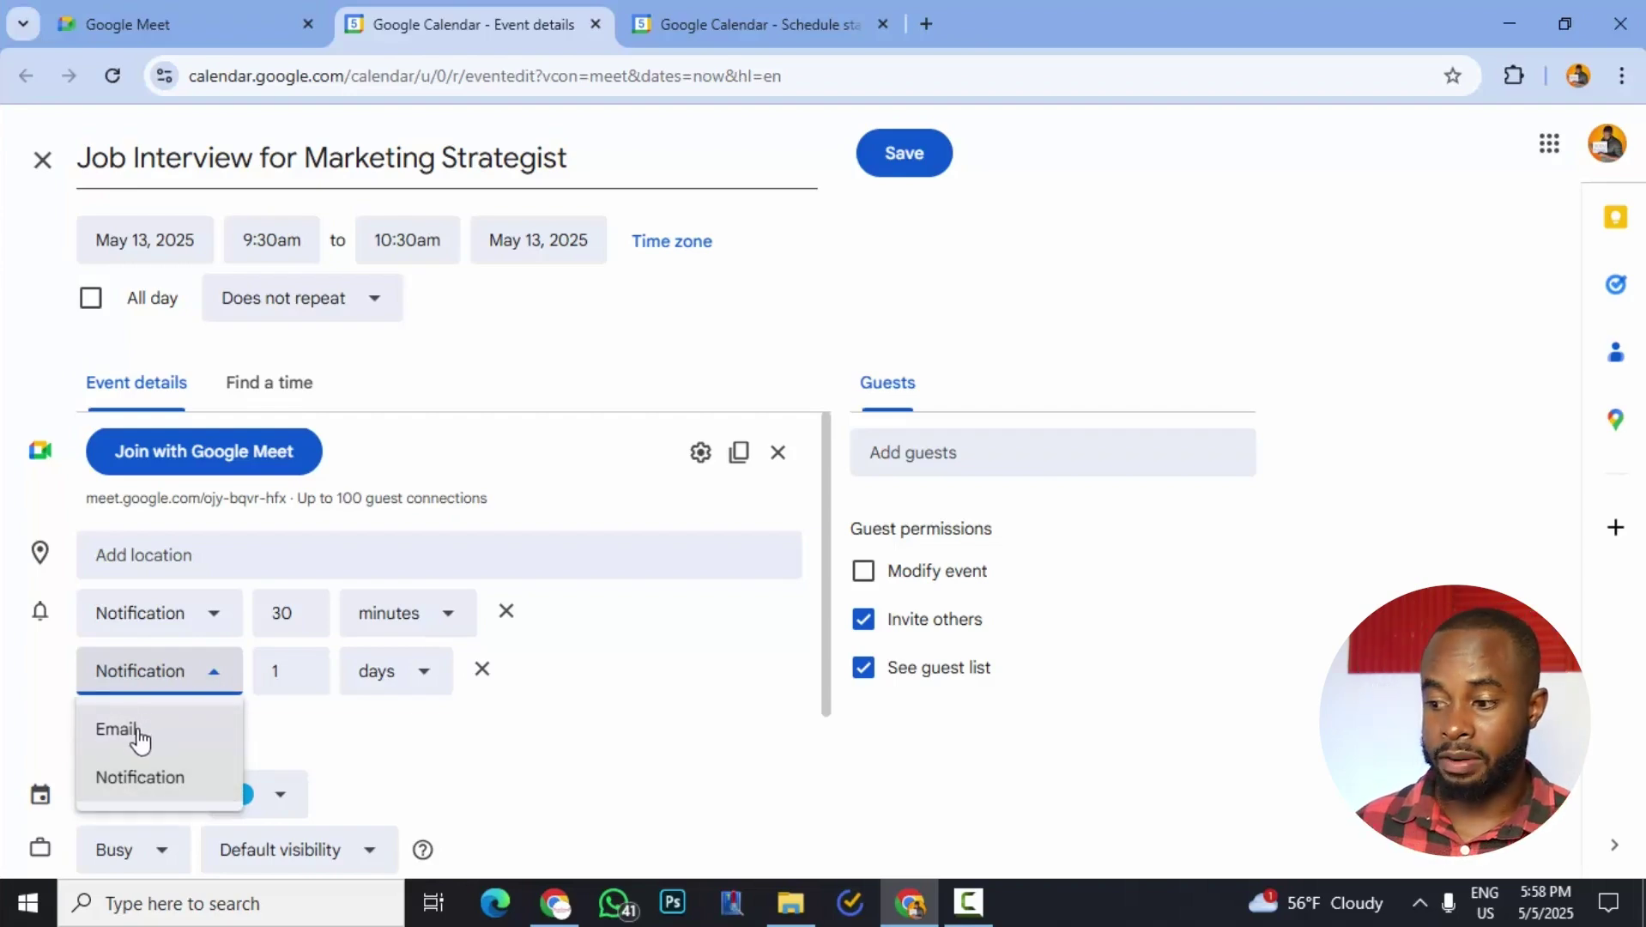
left_click(214, 680)
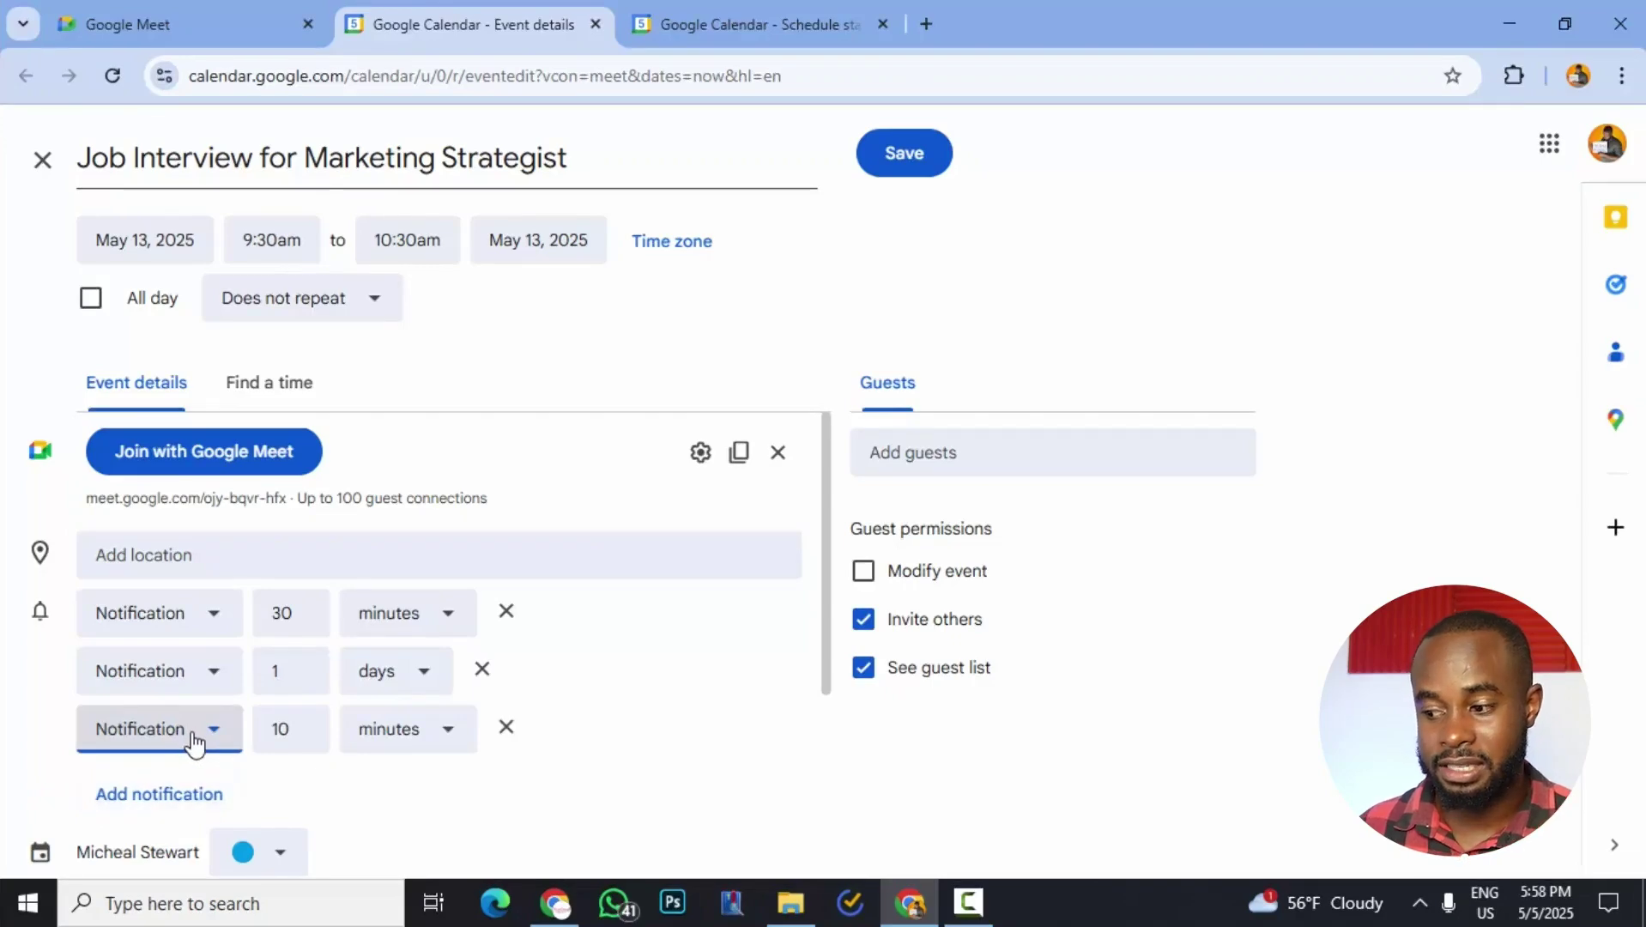
left_click(194, 744)
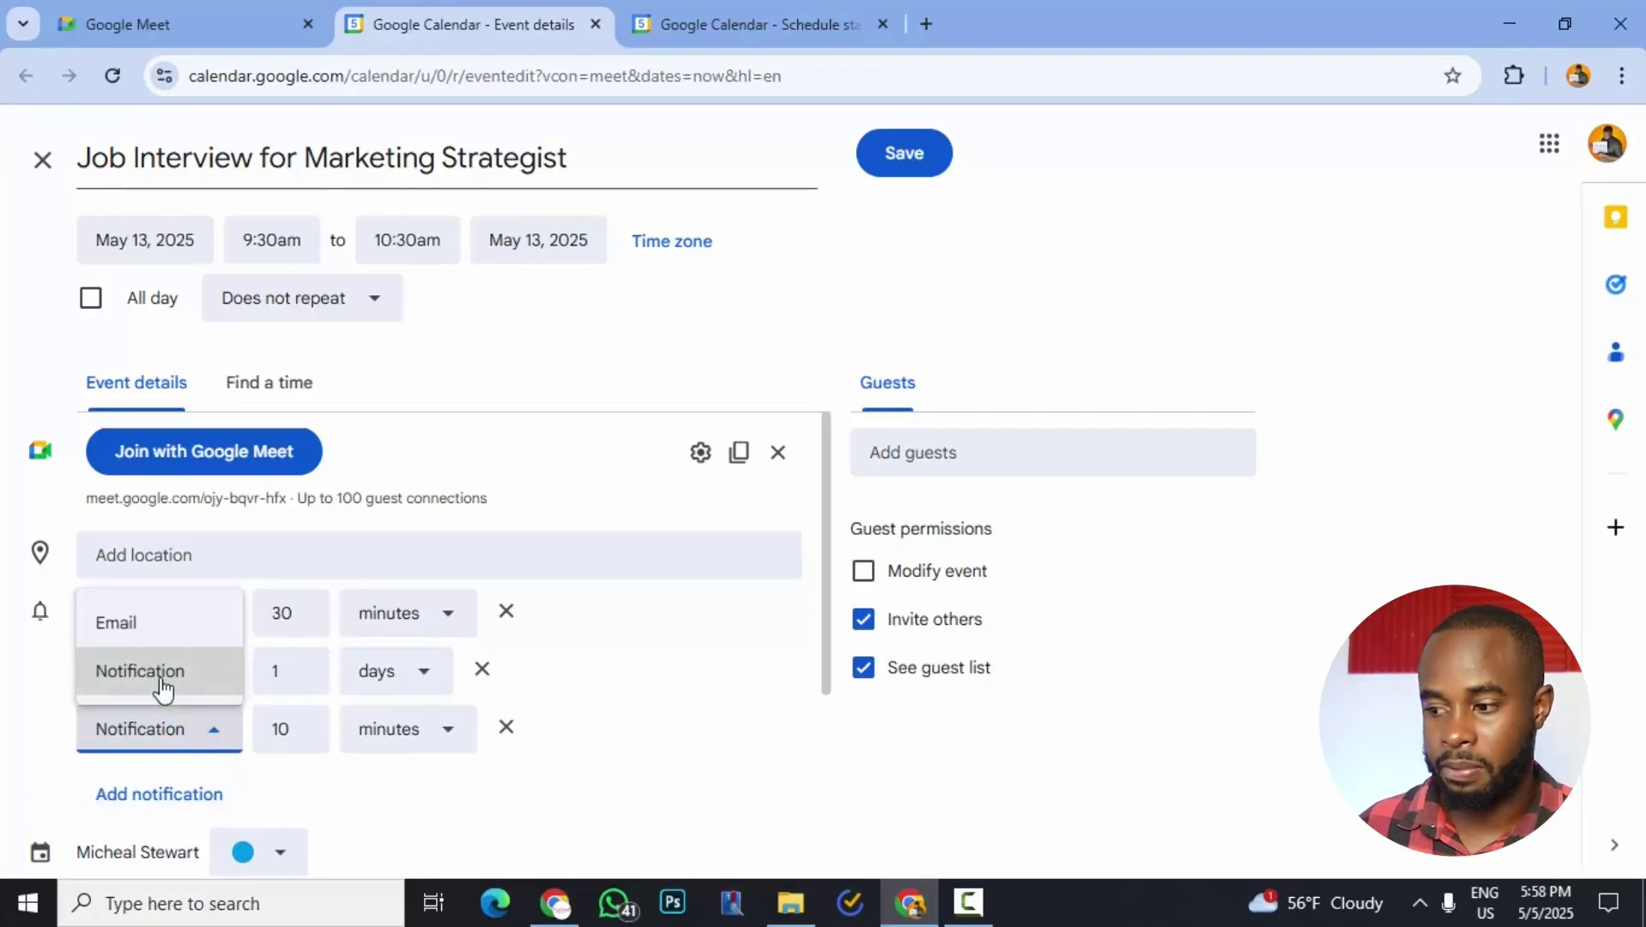
left_click(129, 628)
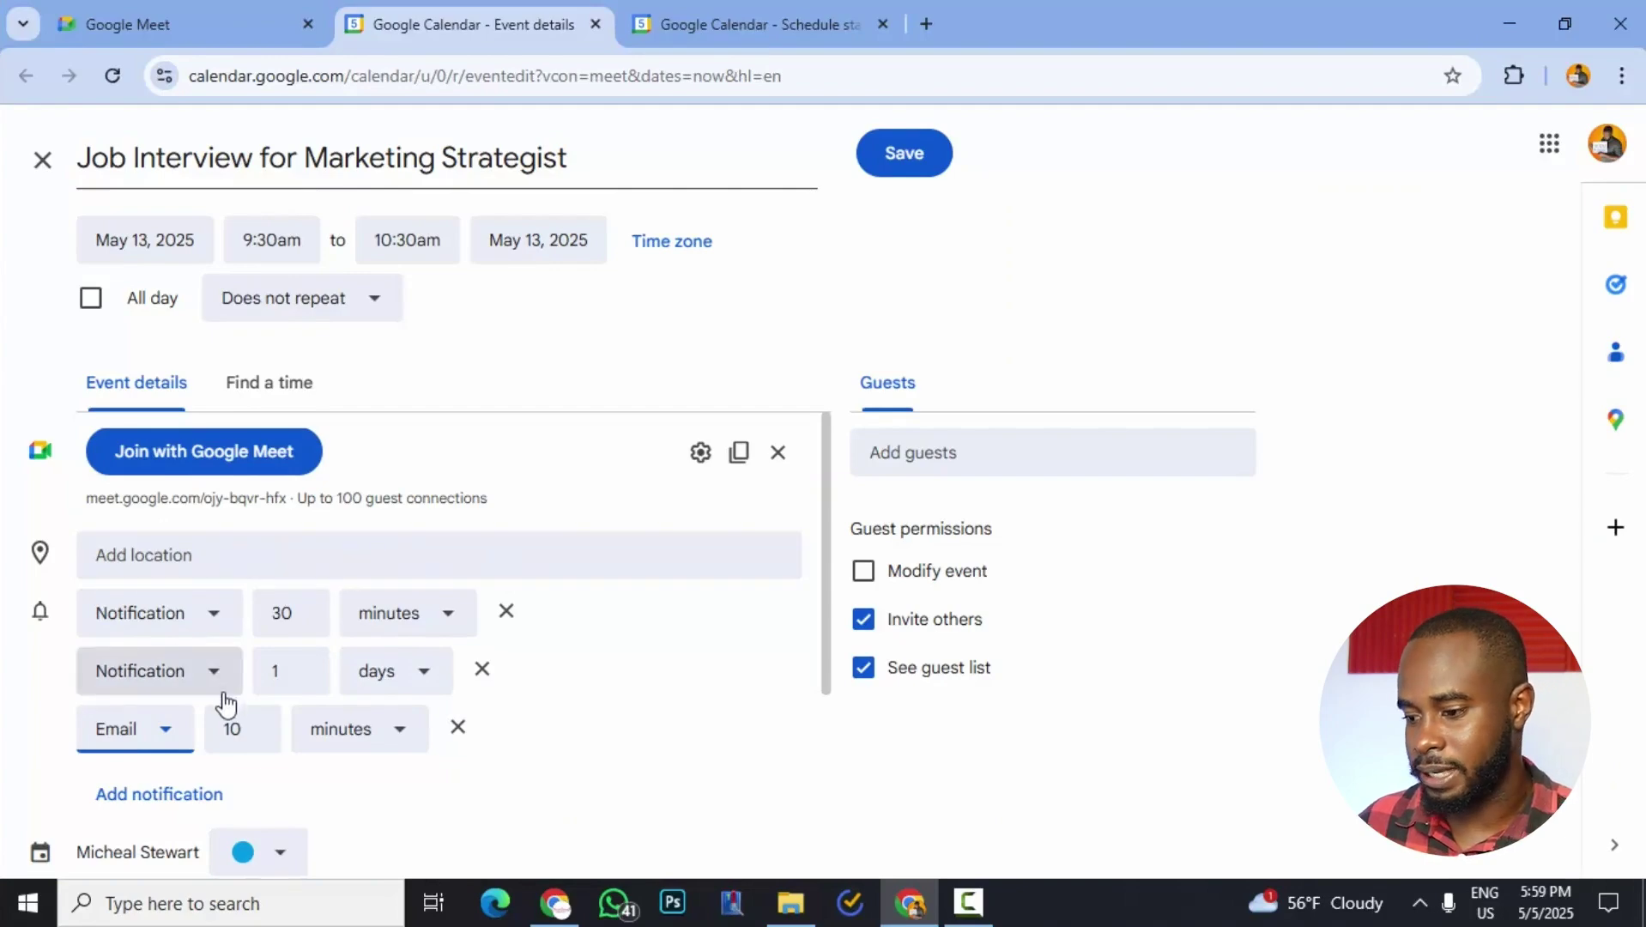
Write the description 'Discuss Role' with 'Compensation' on a second line.
scroll(219, 660, "down", 1)
scroll(176, 625, "down", 1)
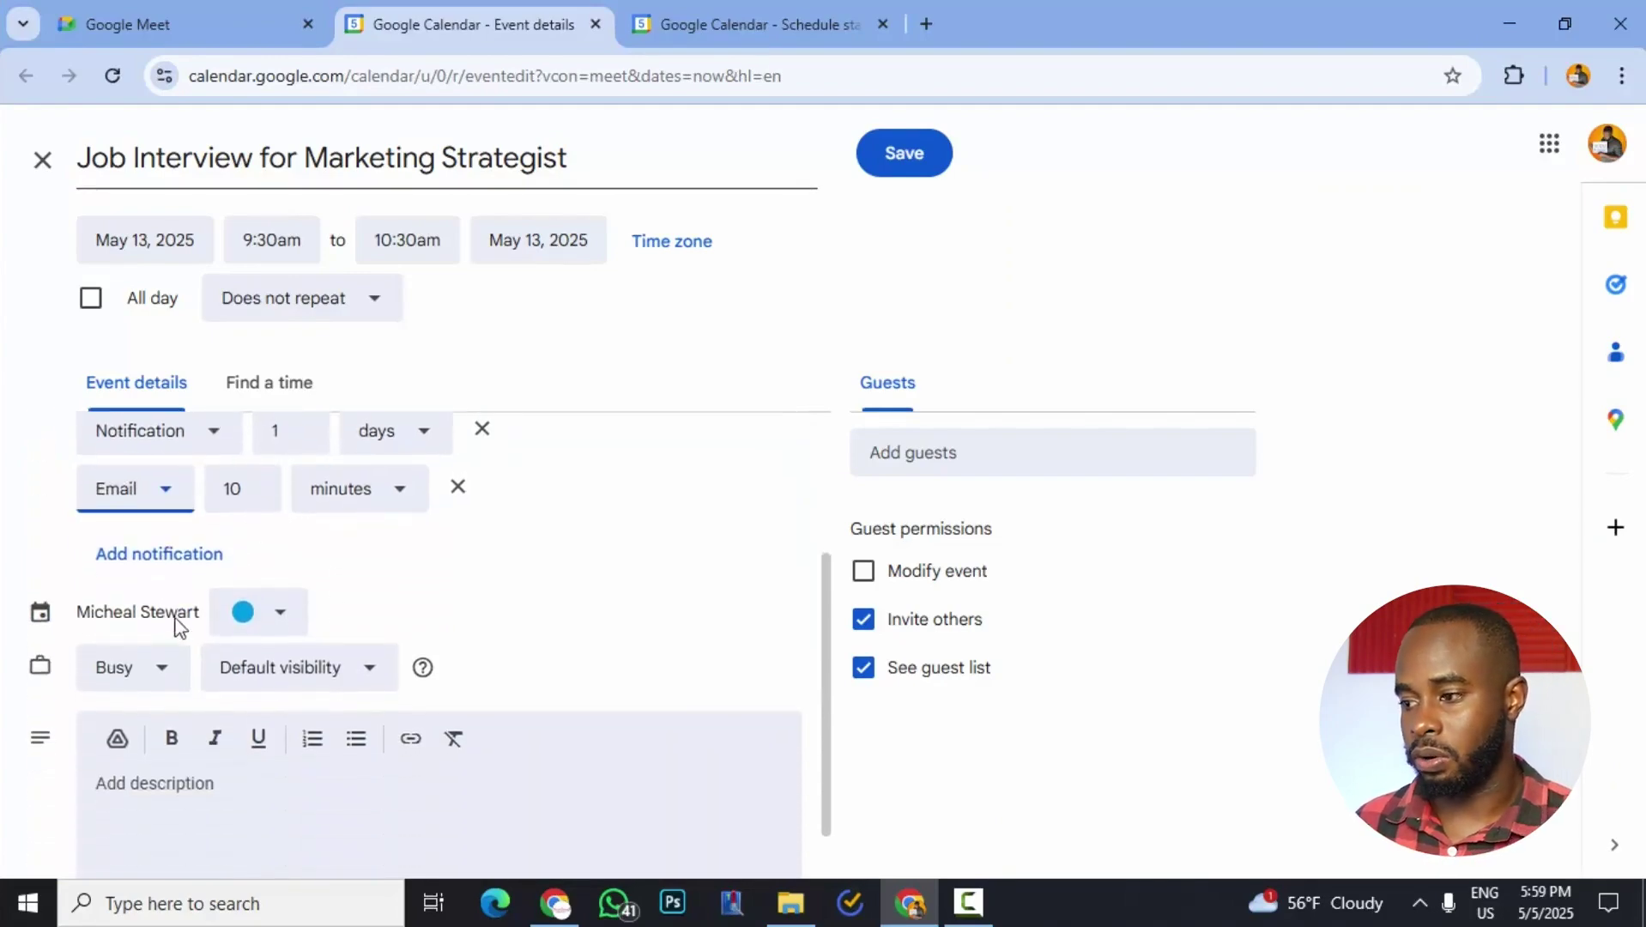
scroll(317, 540, "up", 2)
scroll(261, 639, "down", 2)
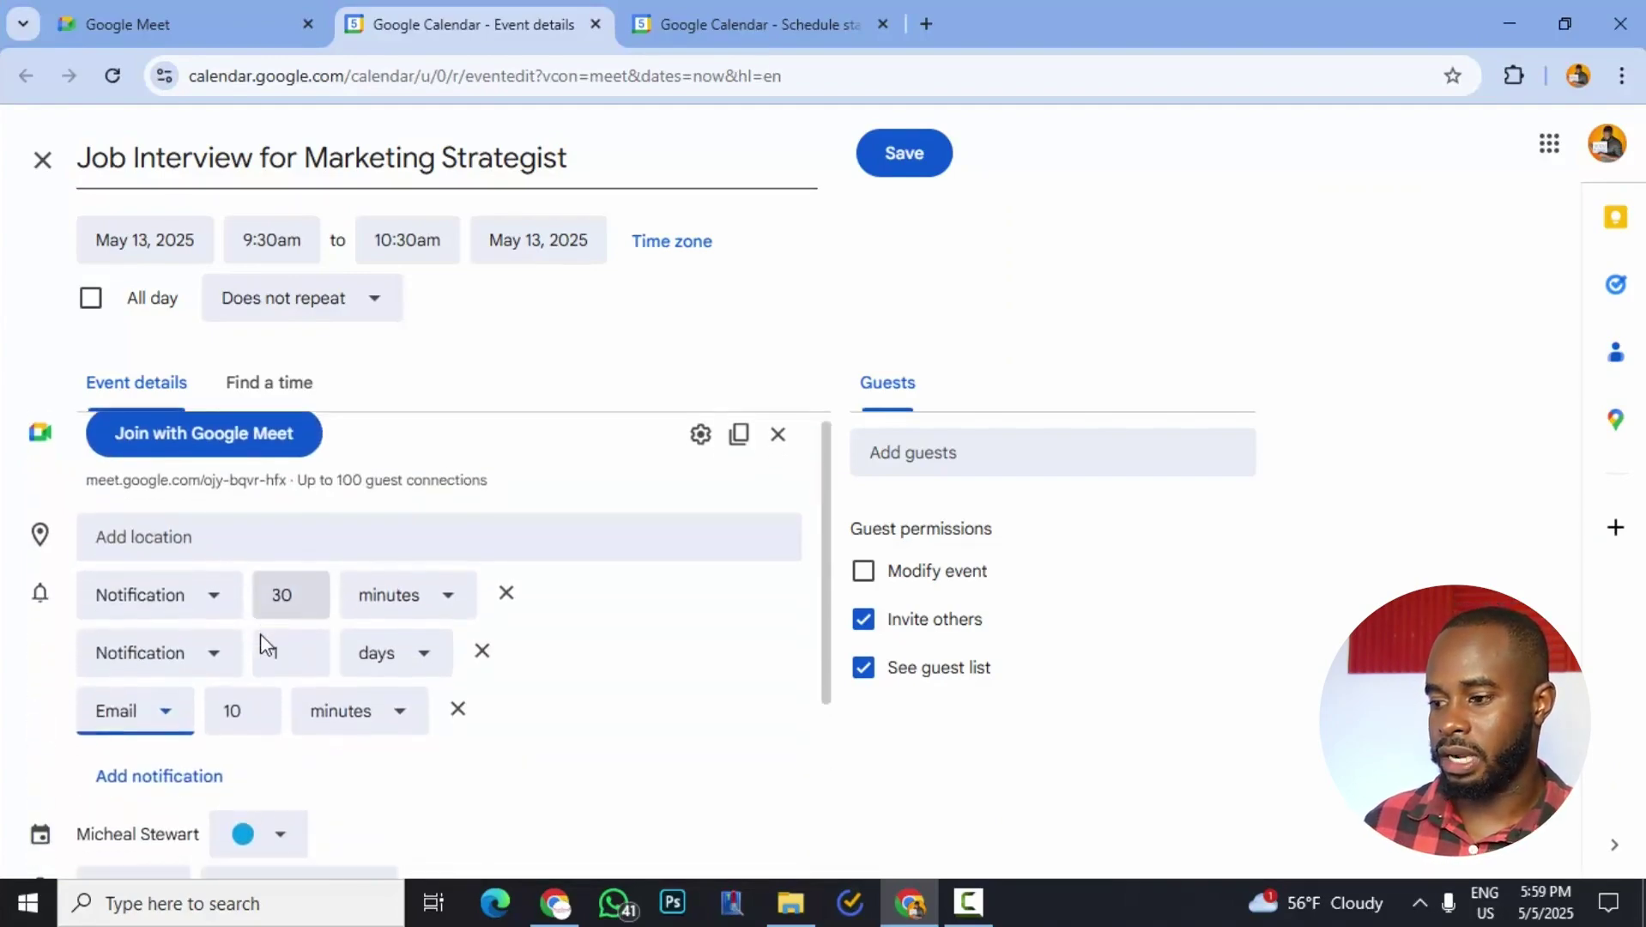
scroll(288, 635, "down", 1)
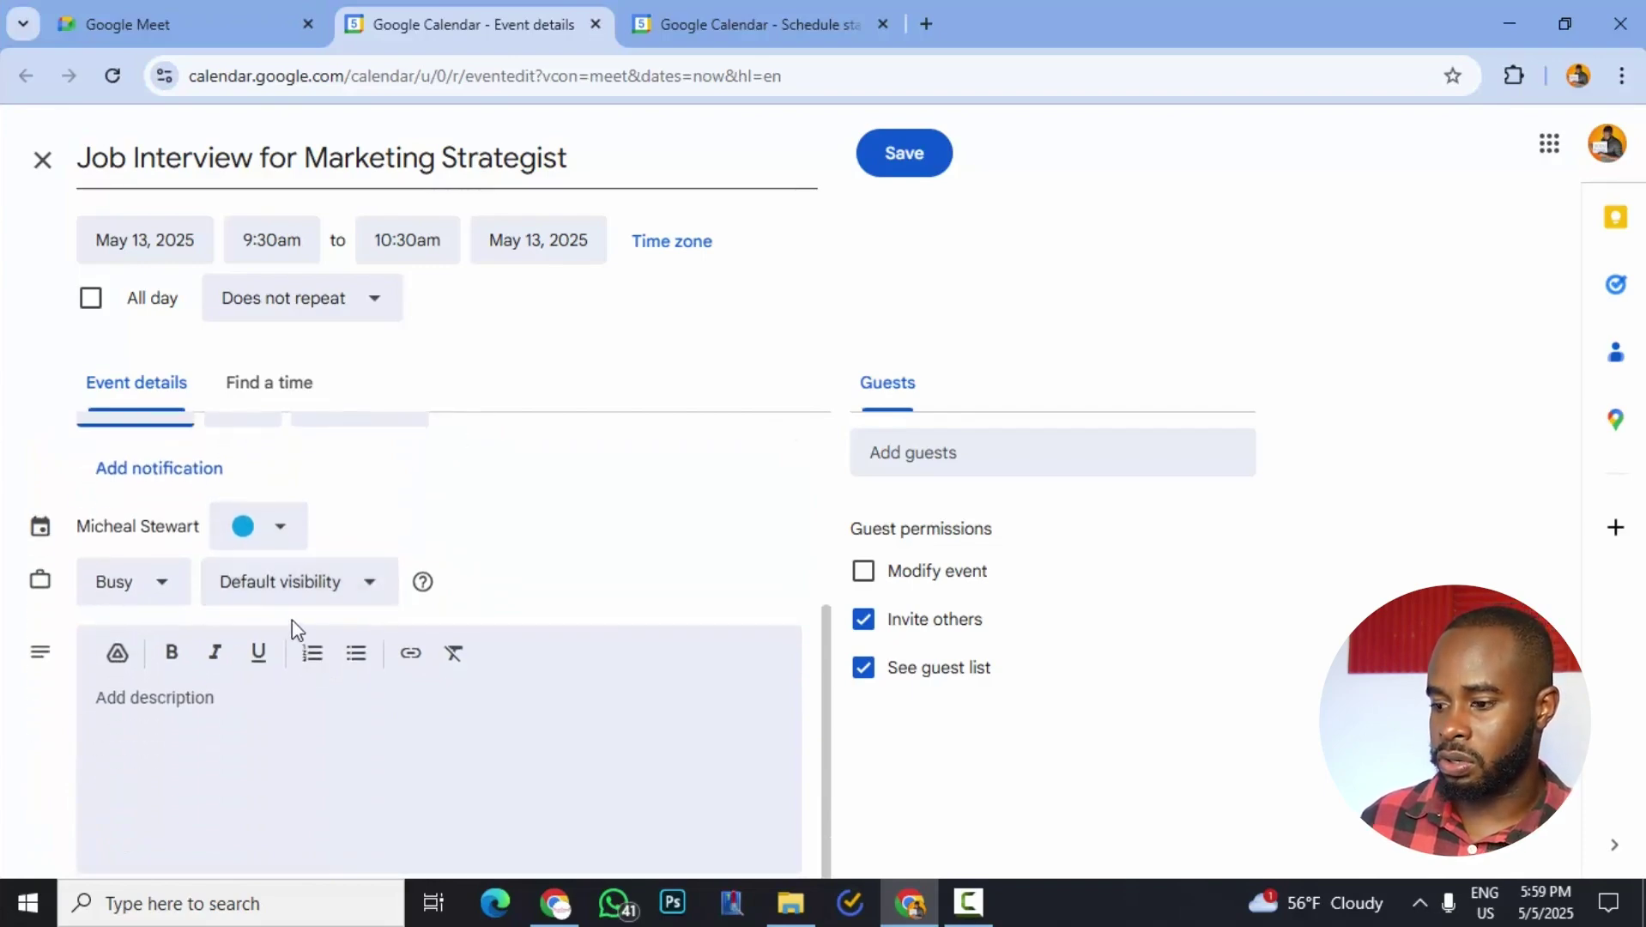
scroll(279, 601, "up", 2)
scroll(271, 614, "down", 2)
scroll(267, 631, "down", 1)
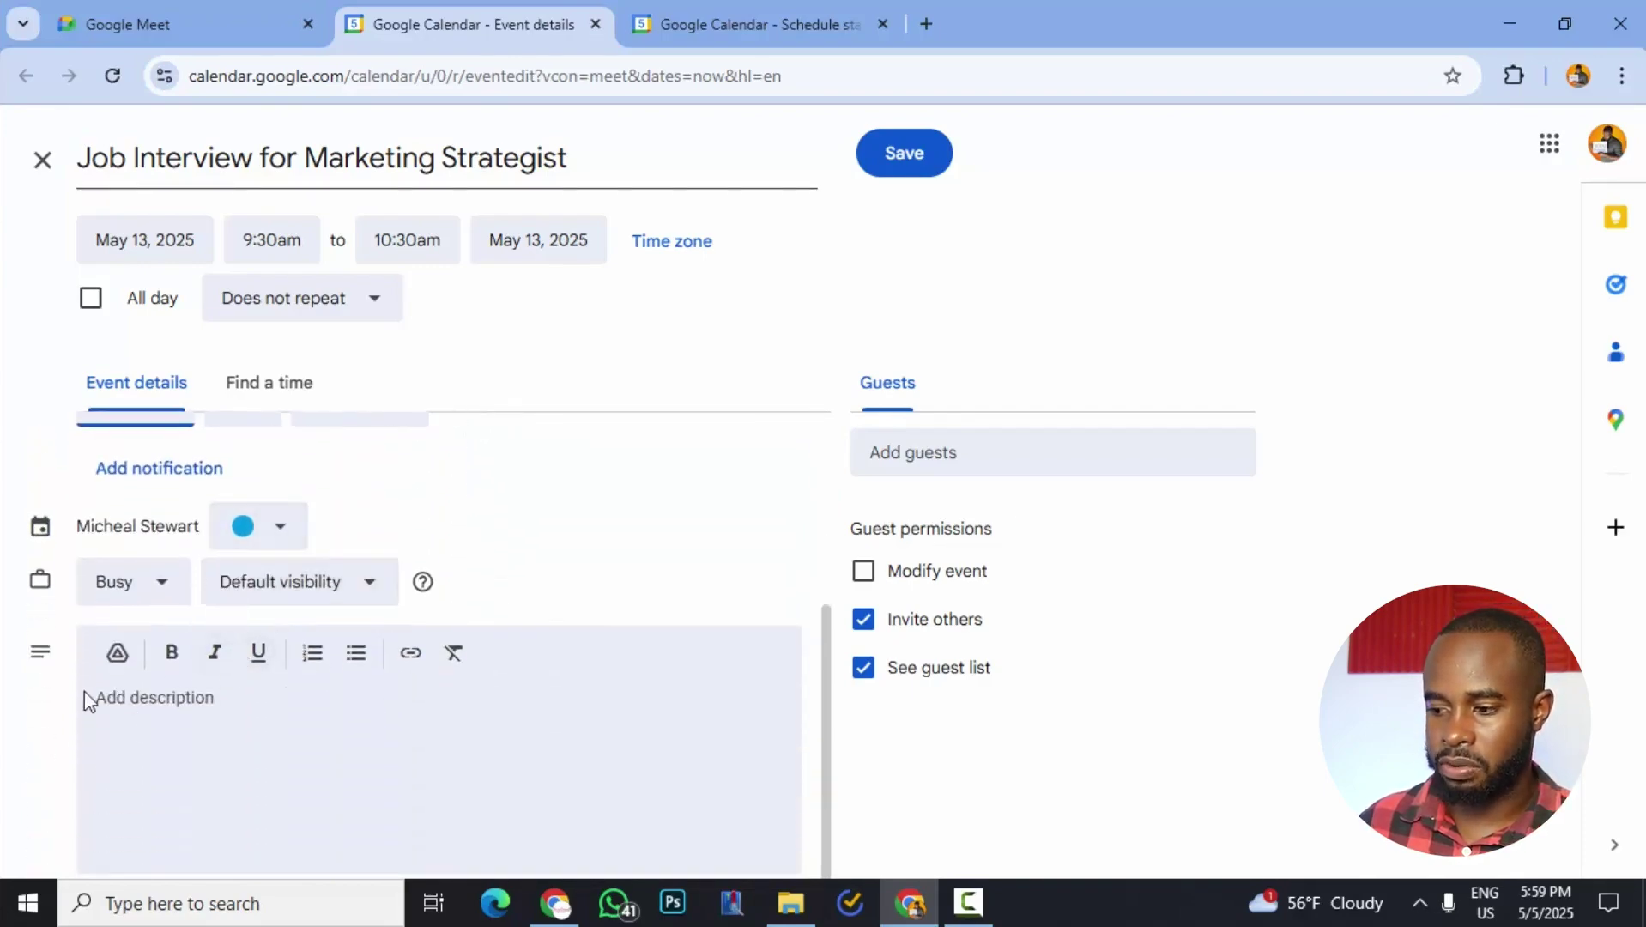
left_click(195, 715)
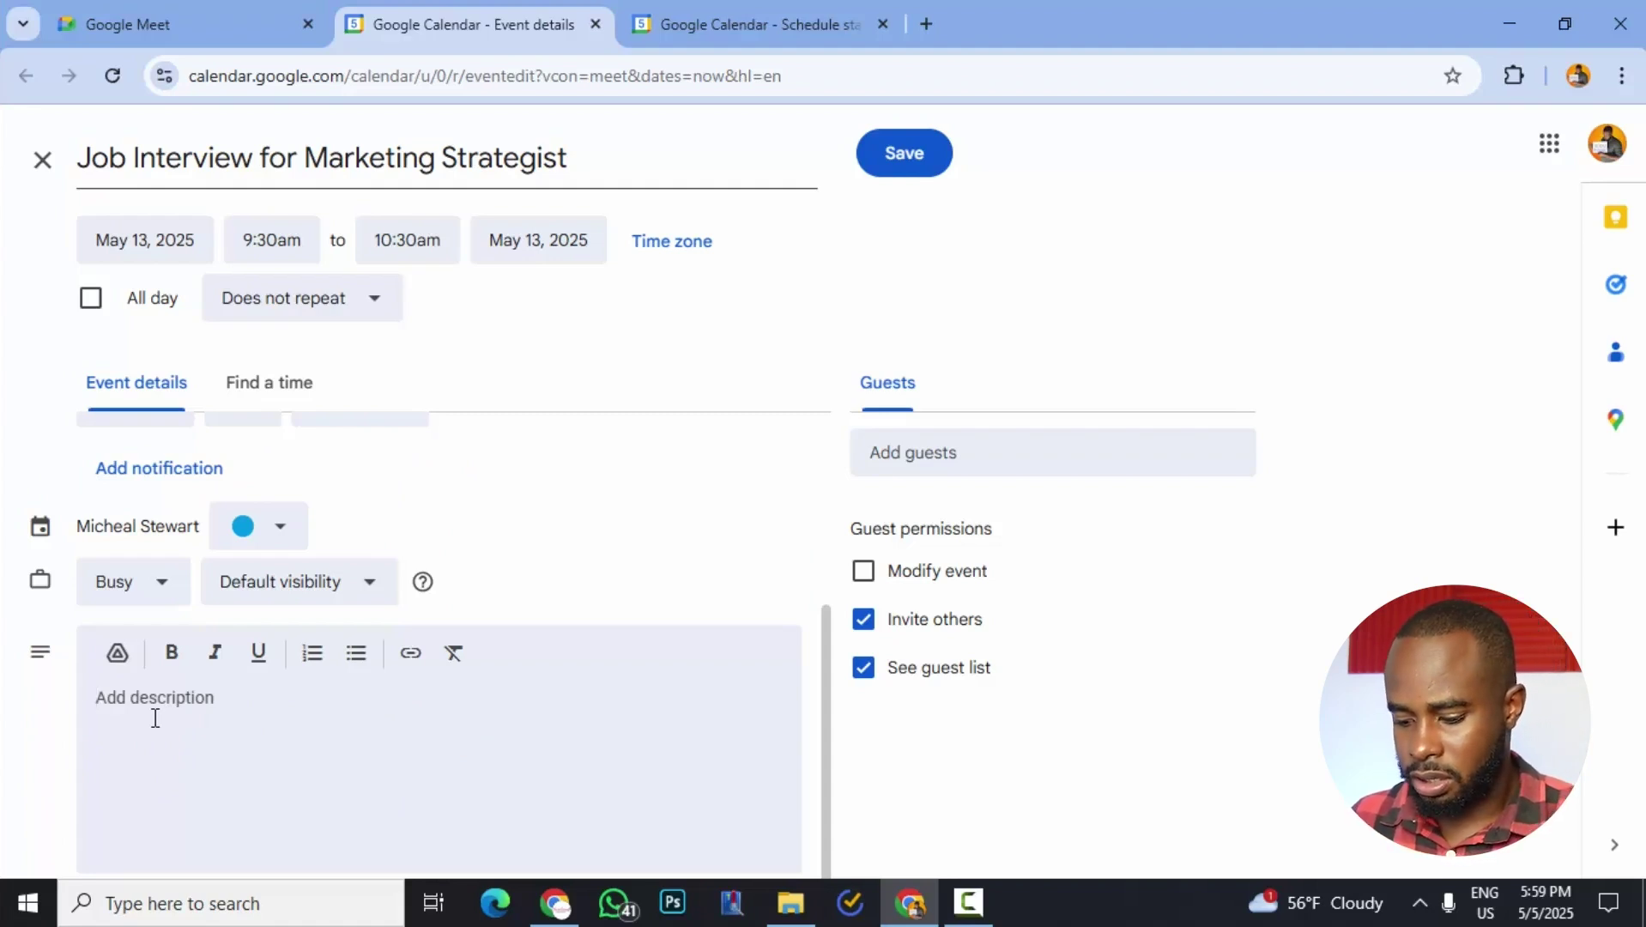
type("Dis")
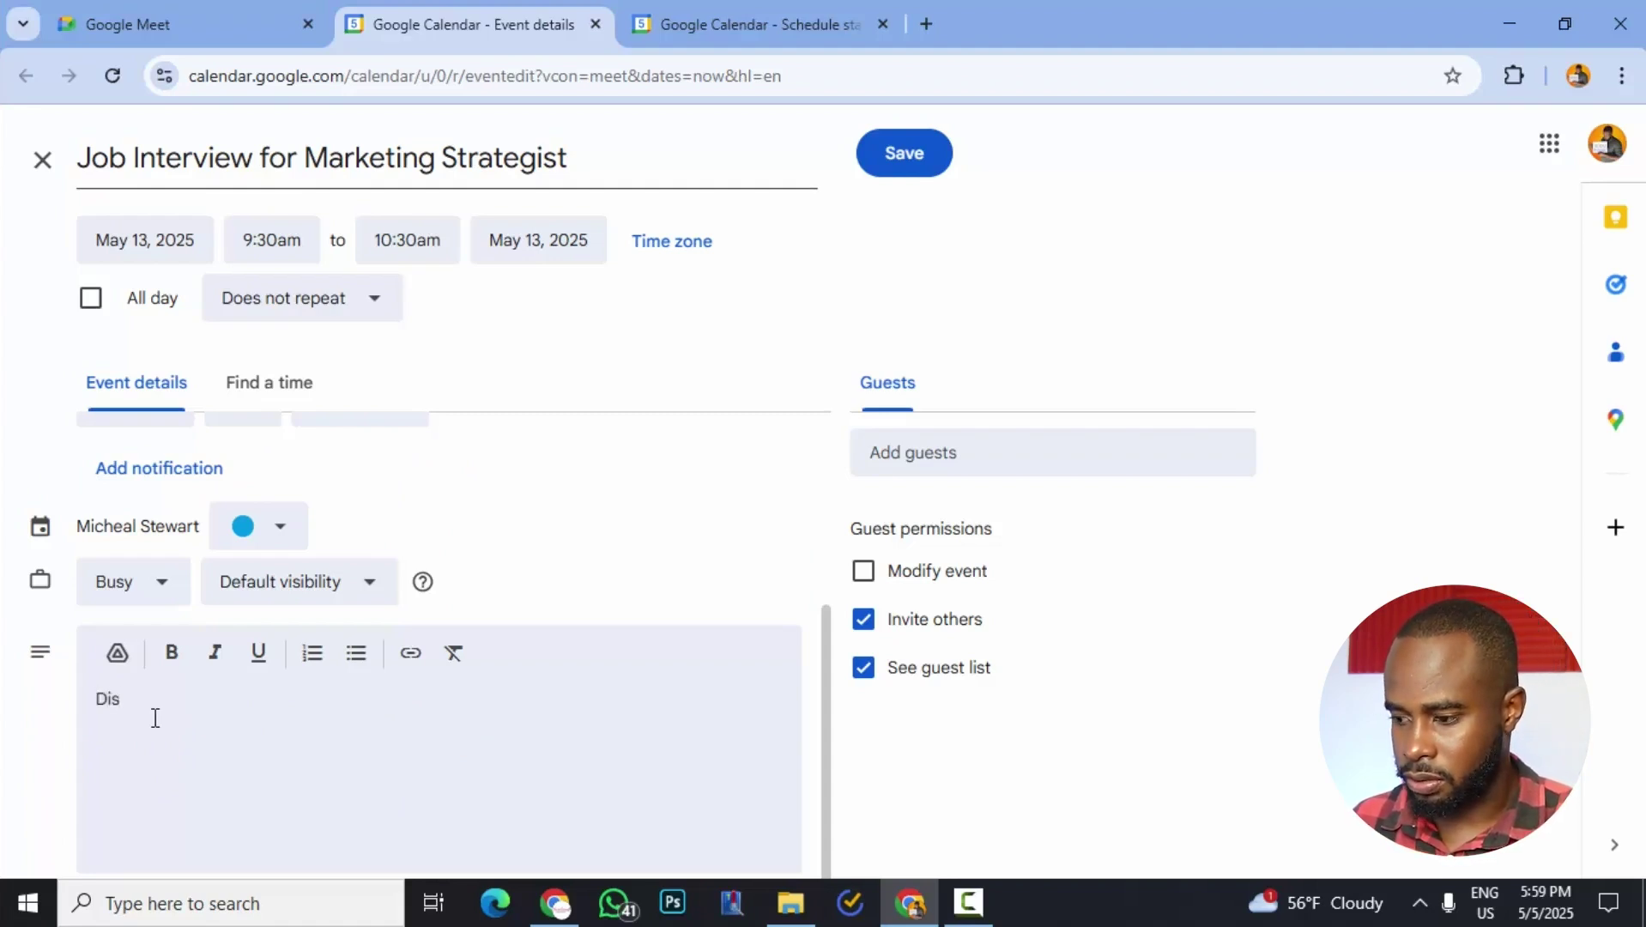
type("cuss Role")
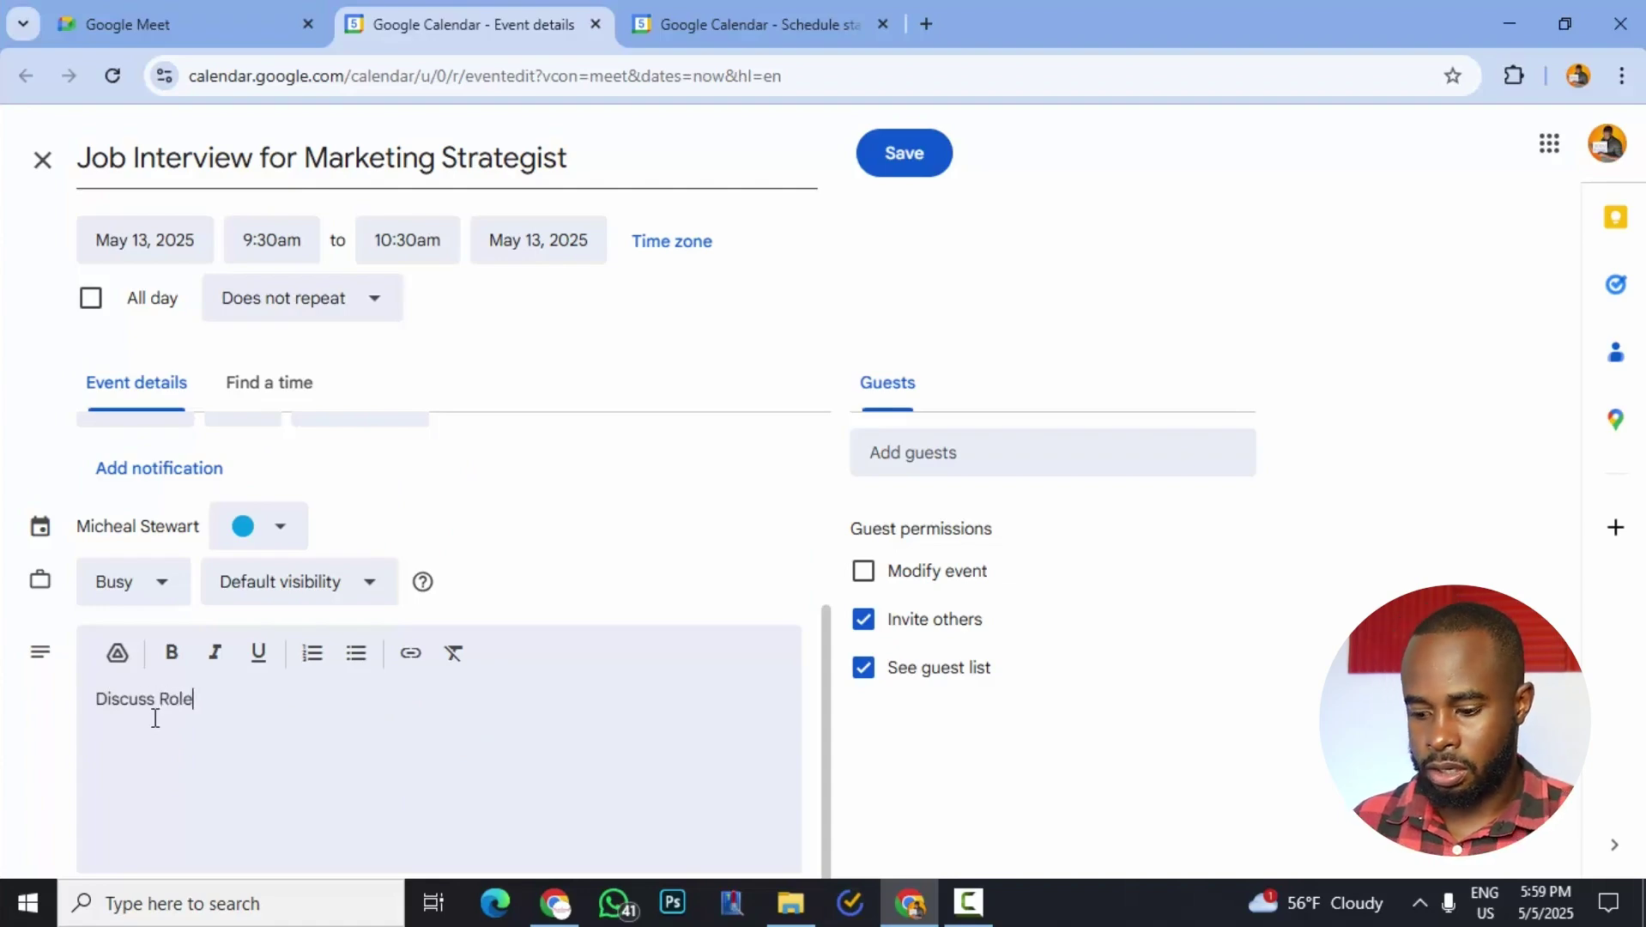
key("Return")
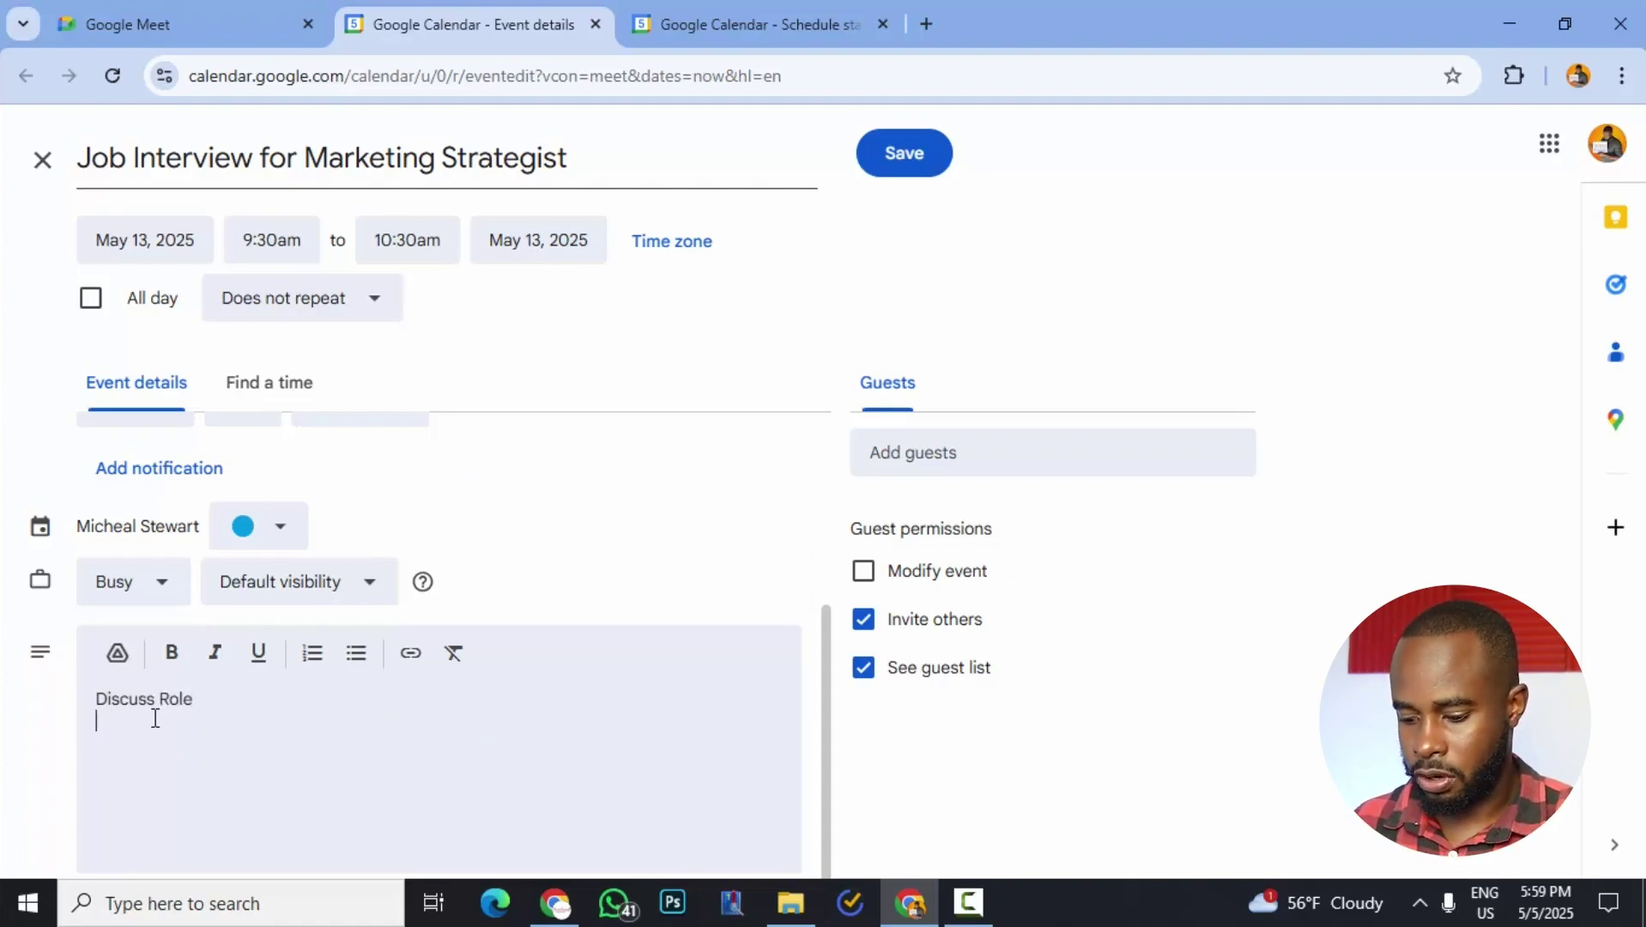
type("Compensa")
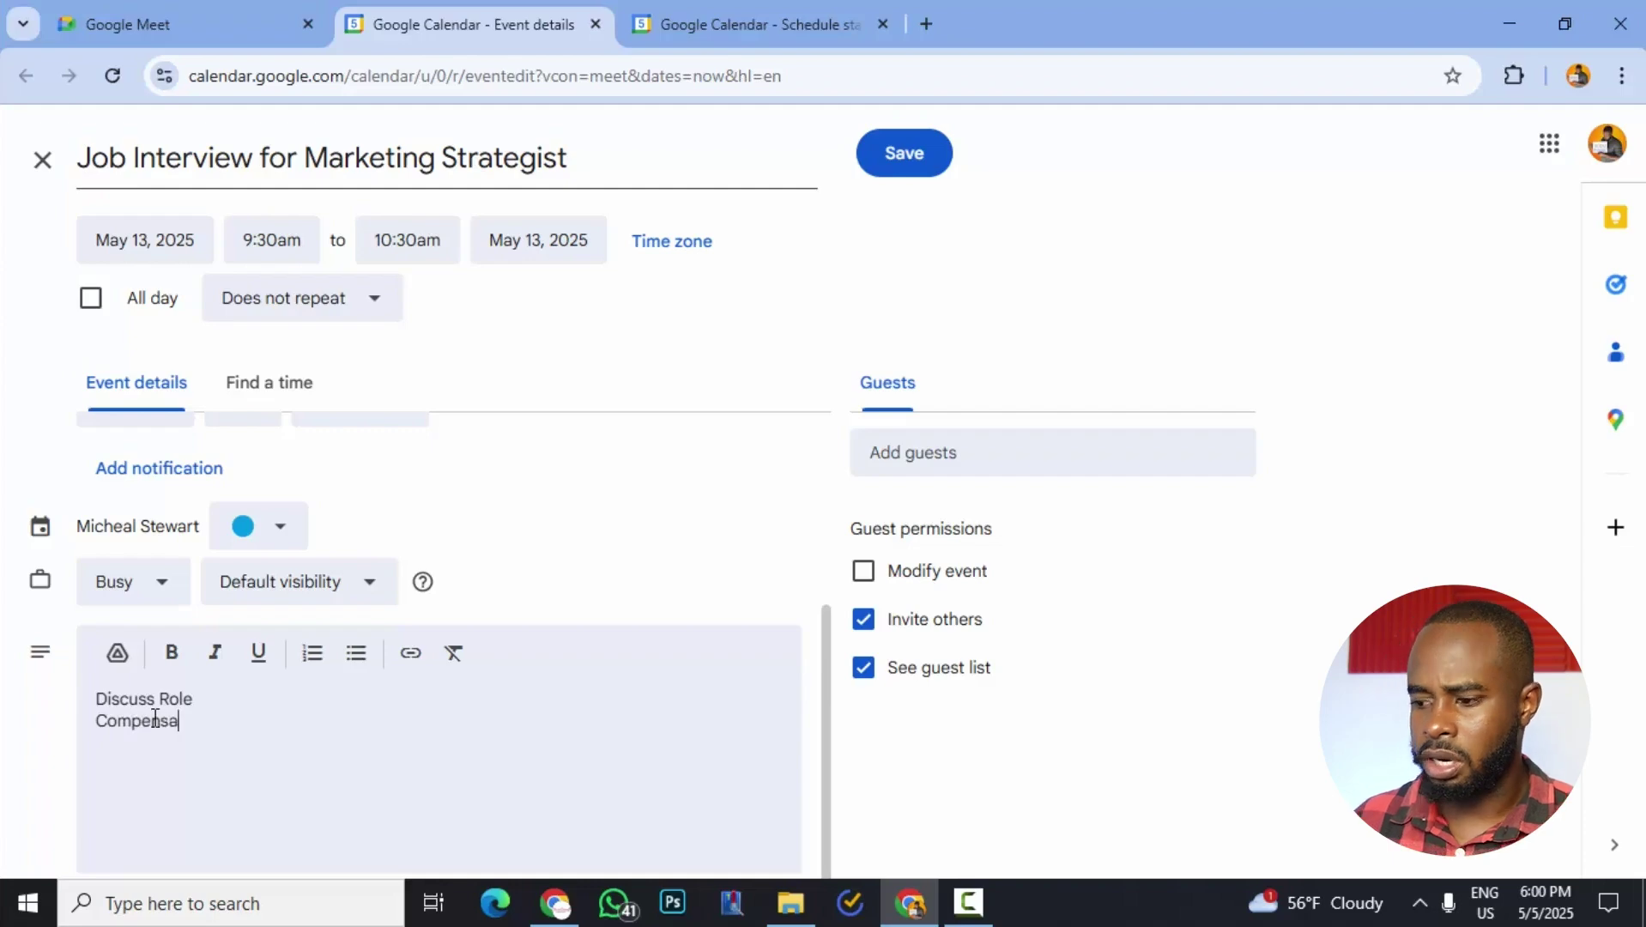
type("tion")
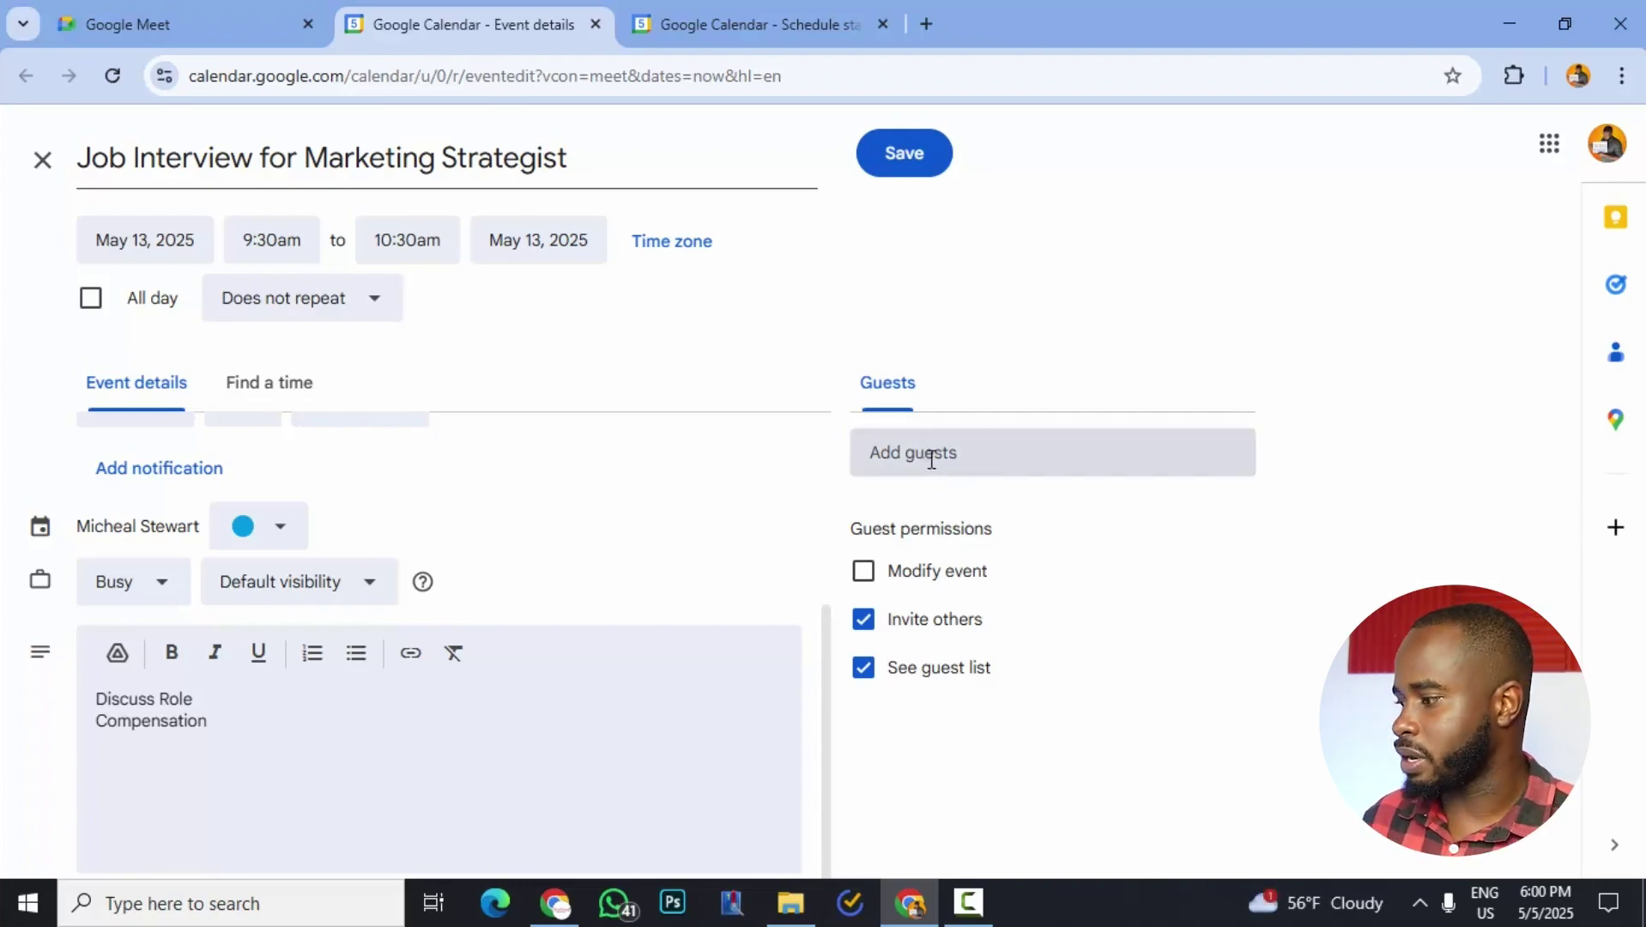
Search the contacts and add the suggested contact as a guest.
left_click(958, 457)
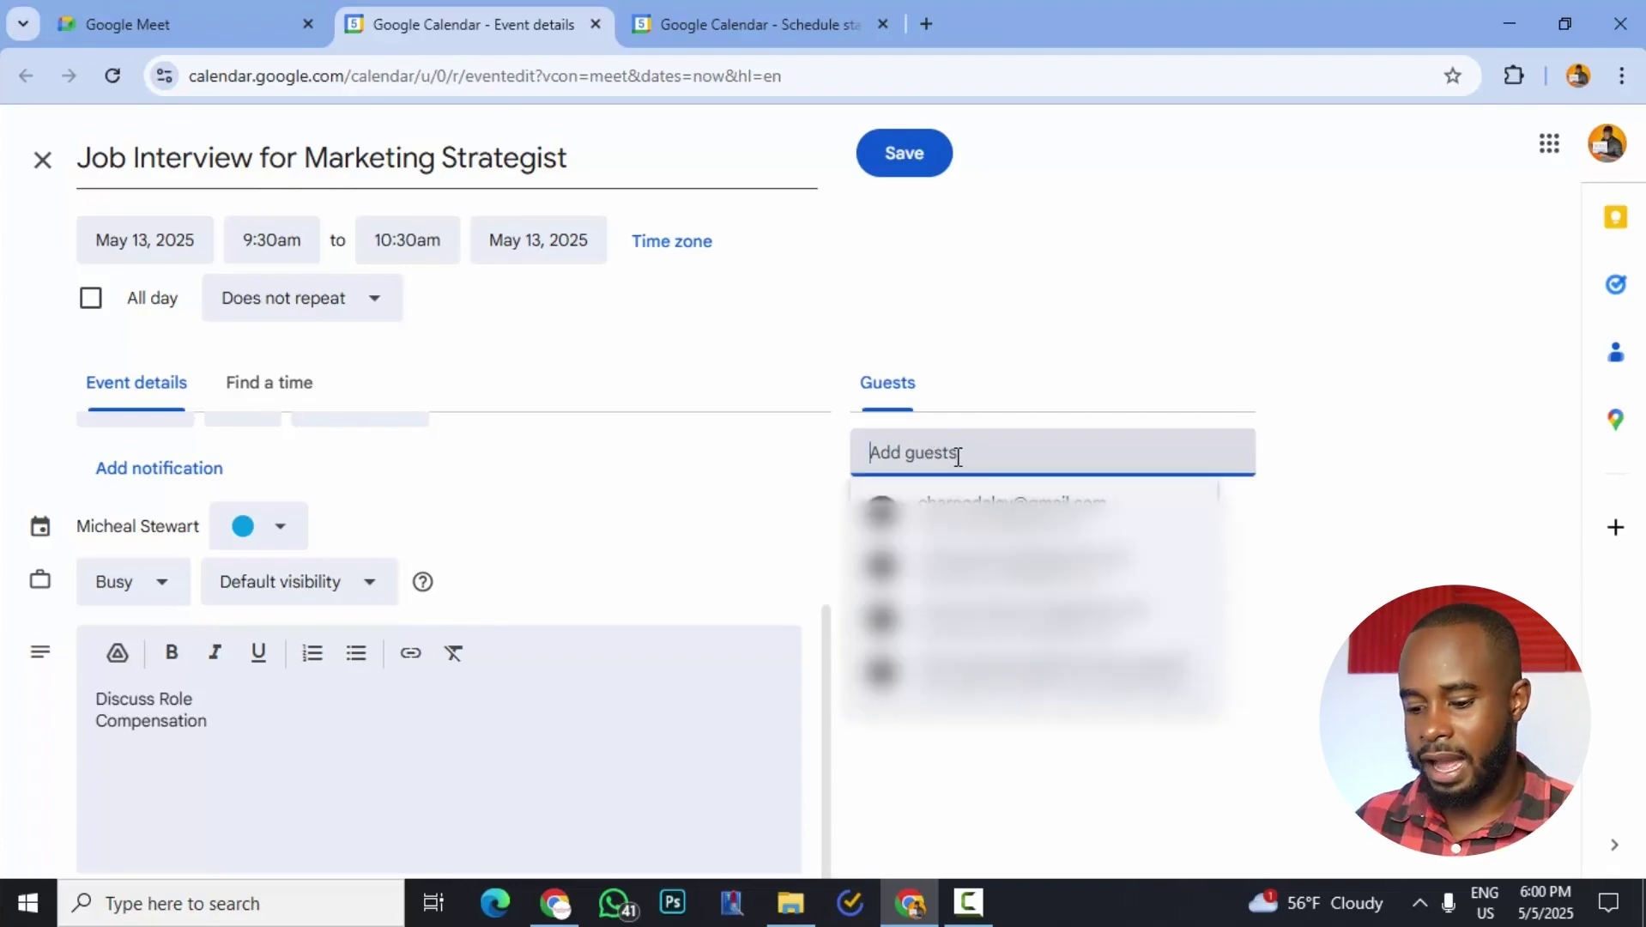
type("m")
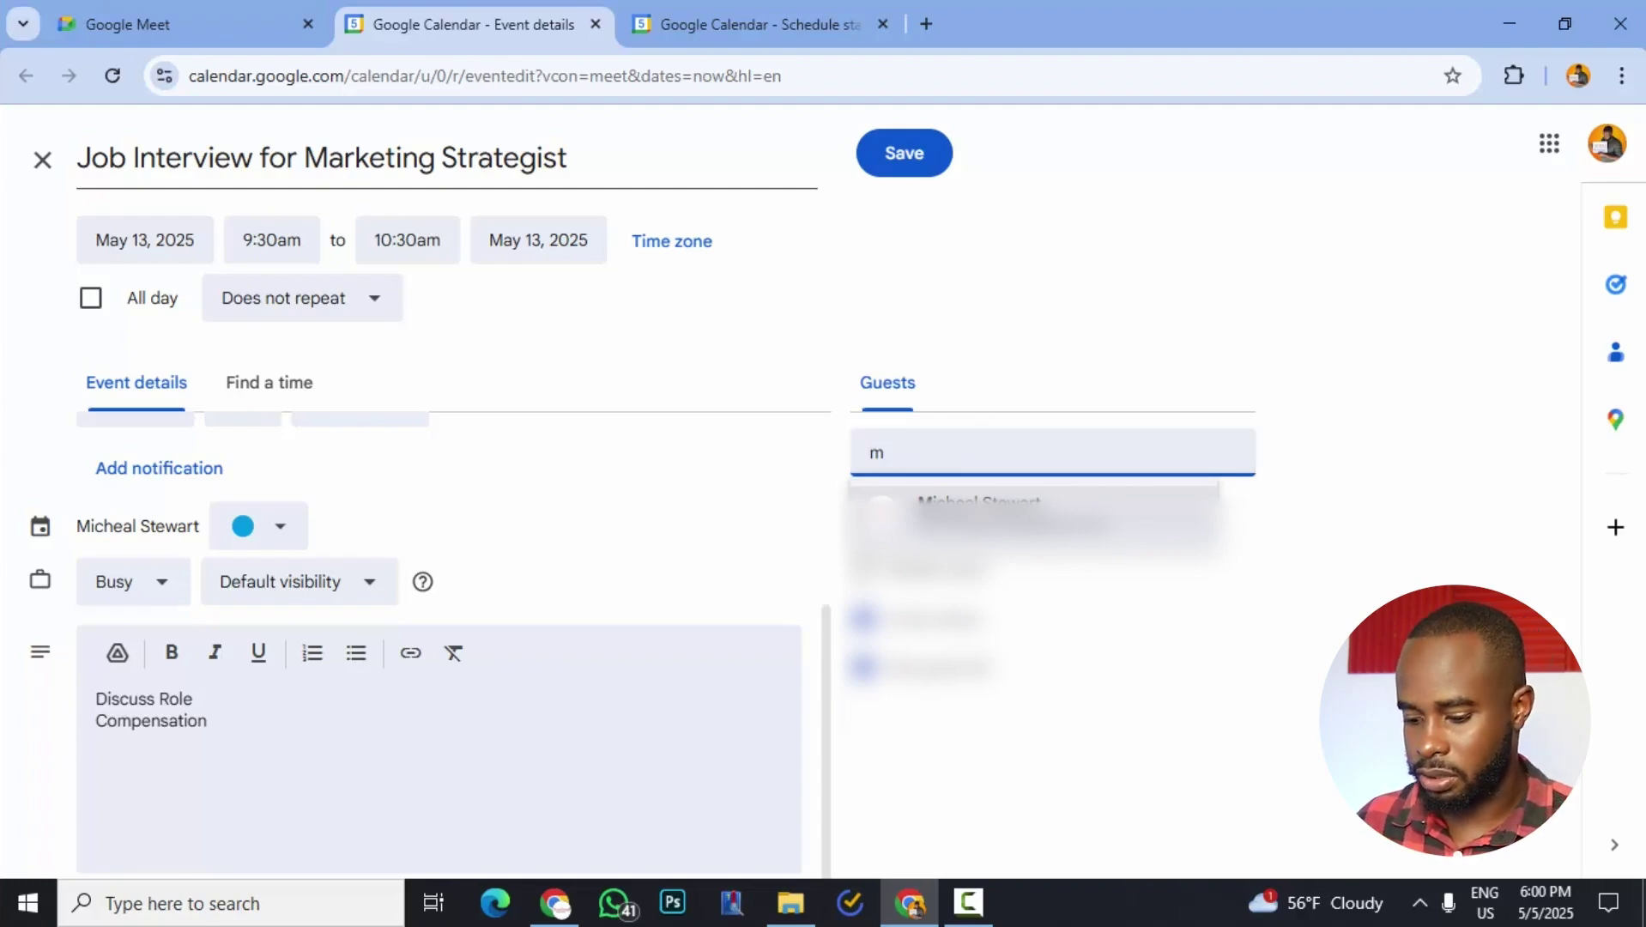
type("ark")
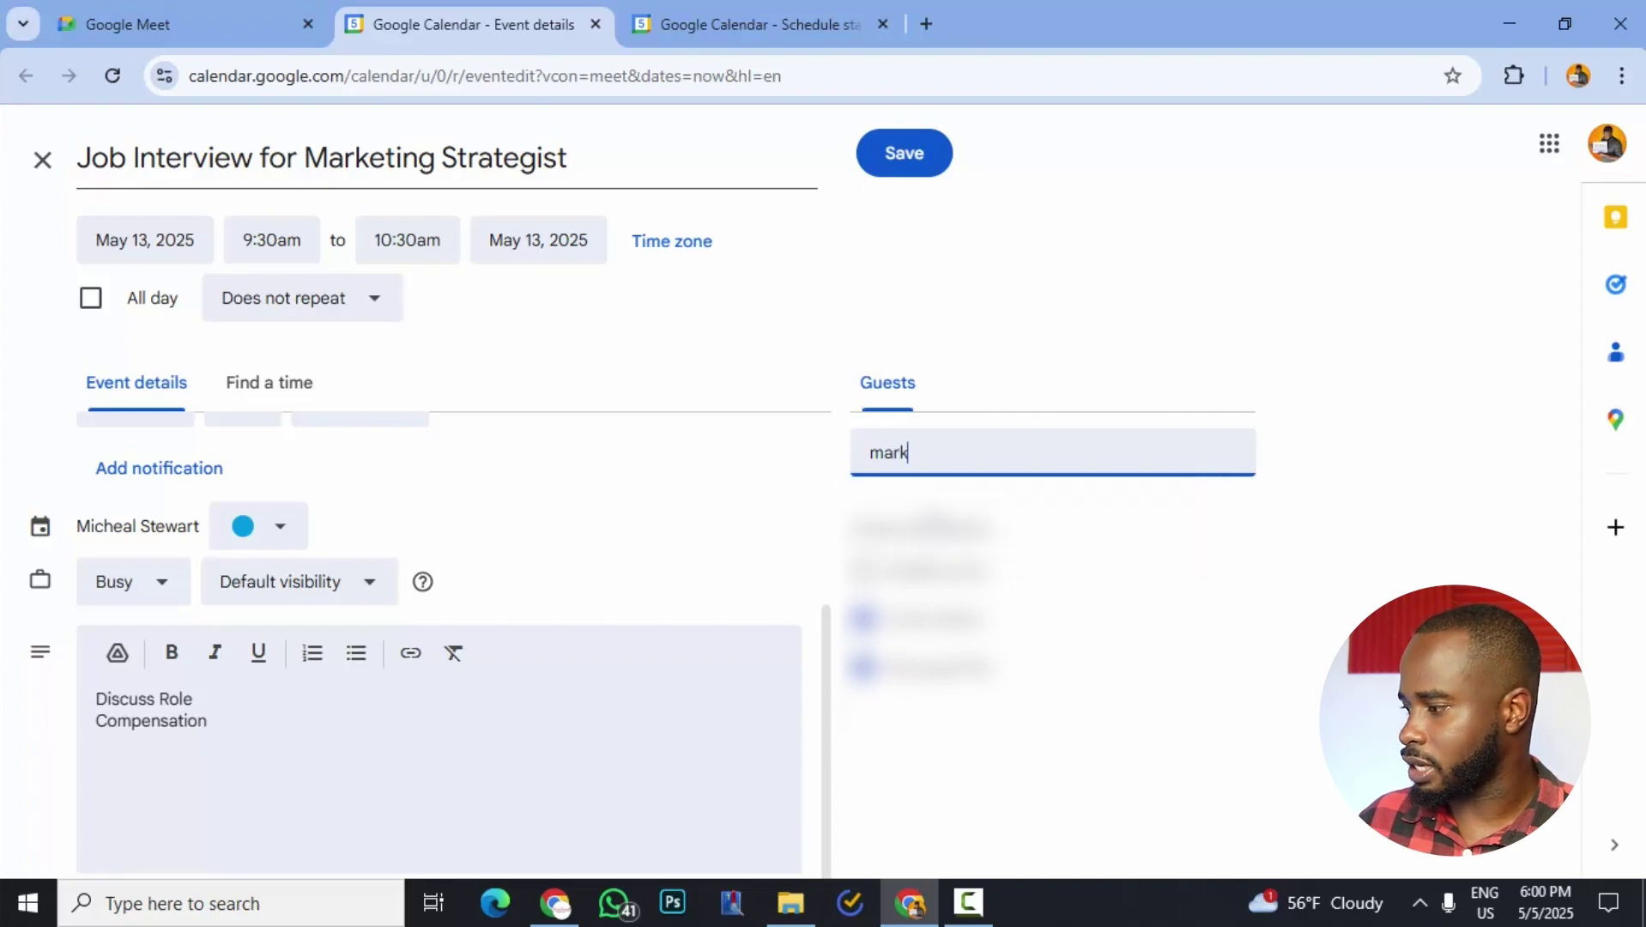
type("eting")
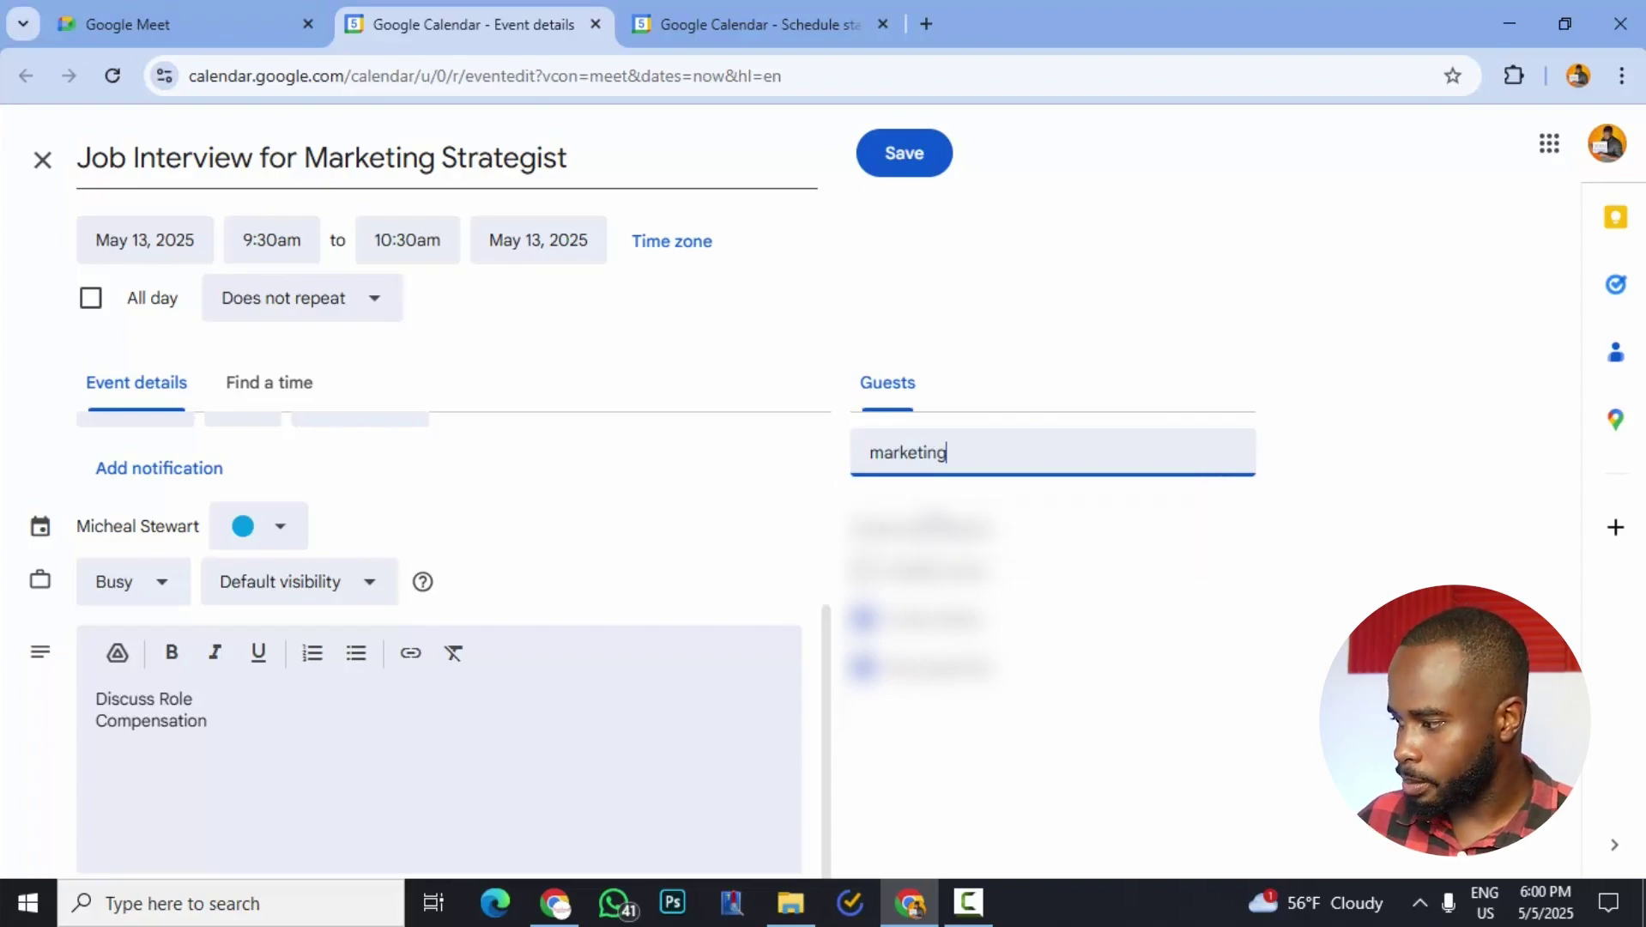
key("Left")
key("Left")
key("Left")
key("Left")
key("Home")
type("see")
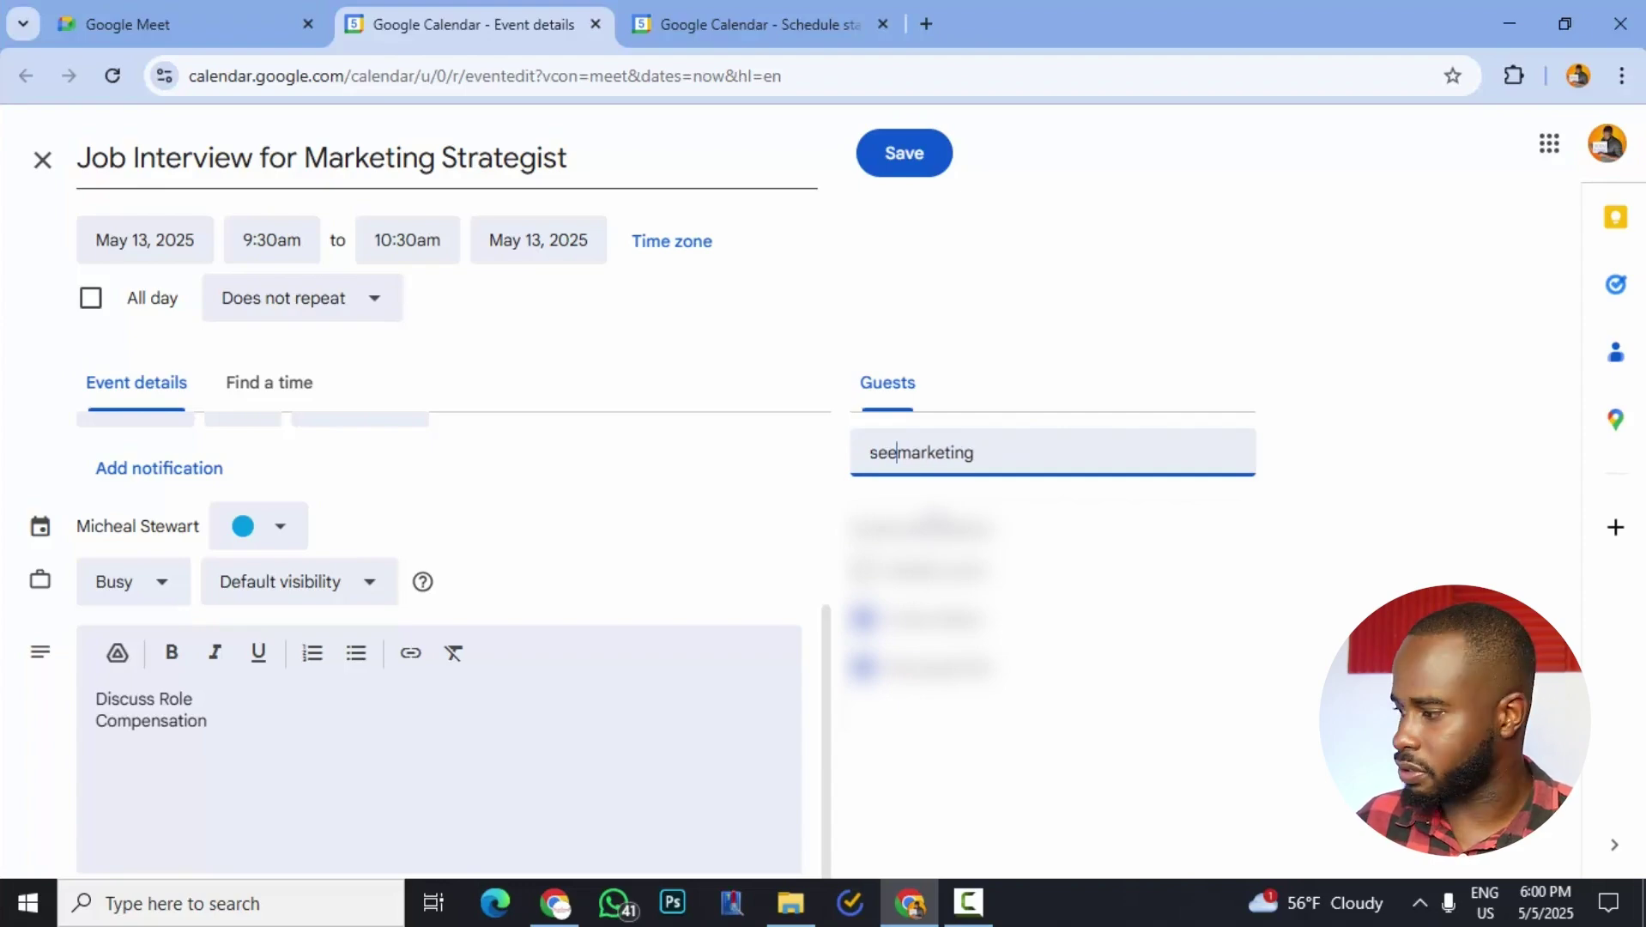
key("ctrl+a")
type("stewy")
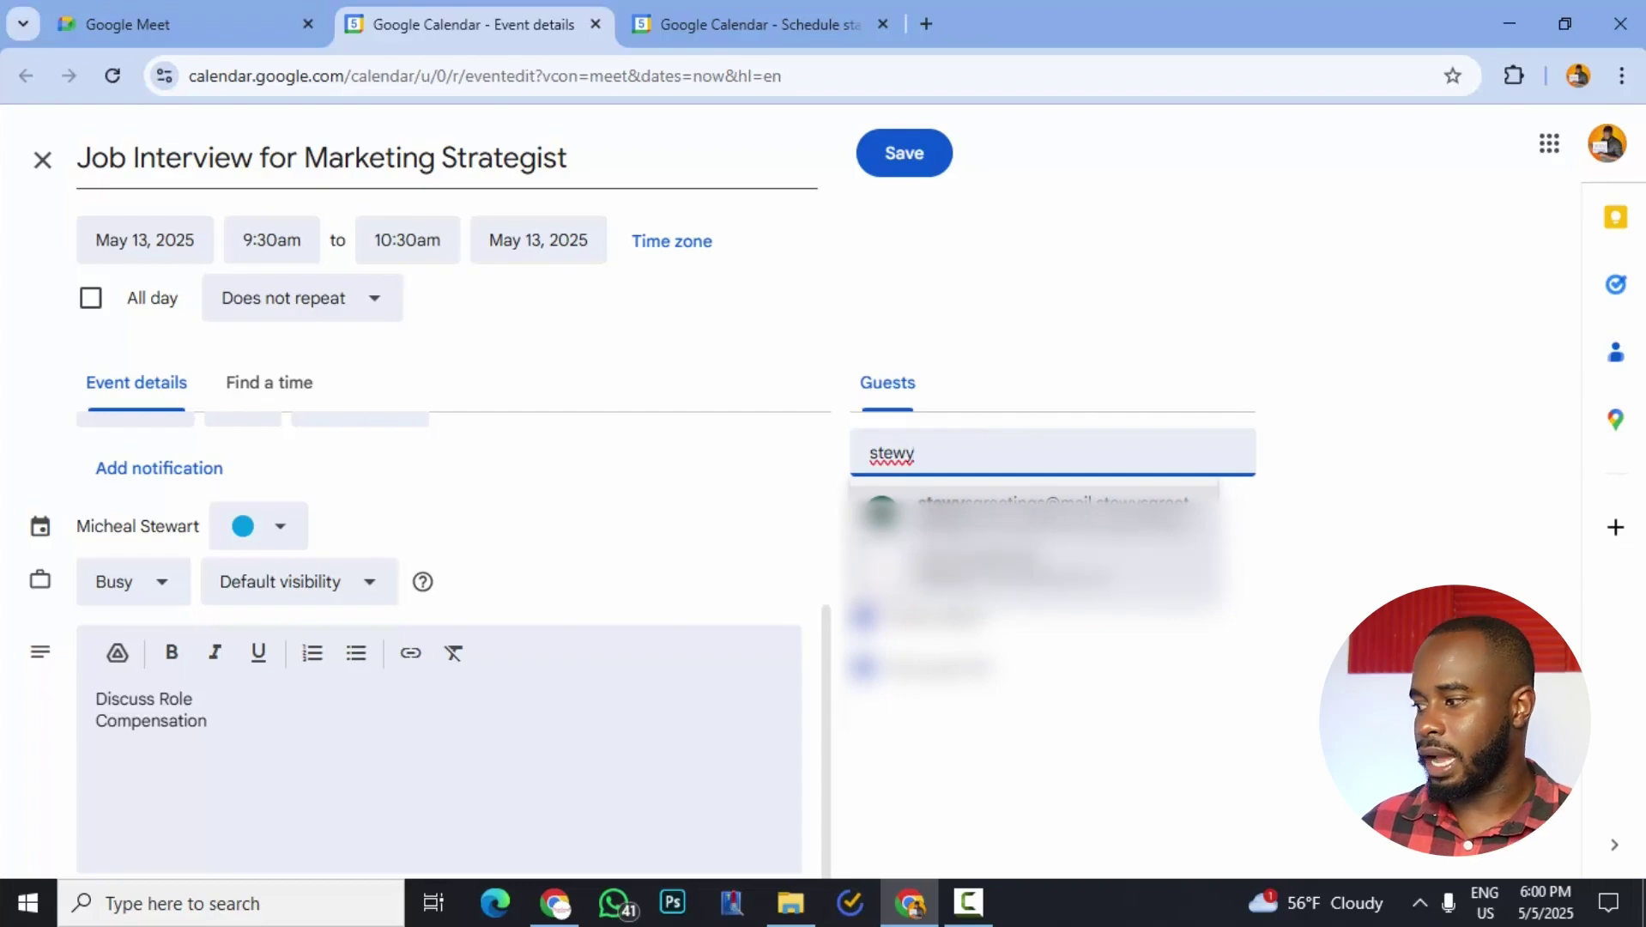
left_click(1093, 342)
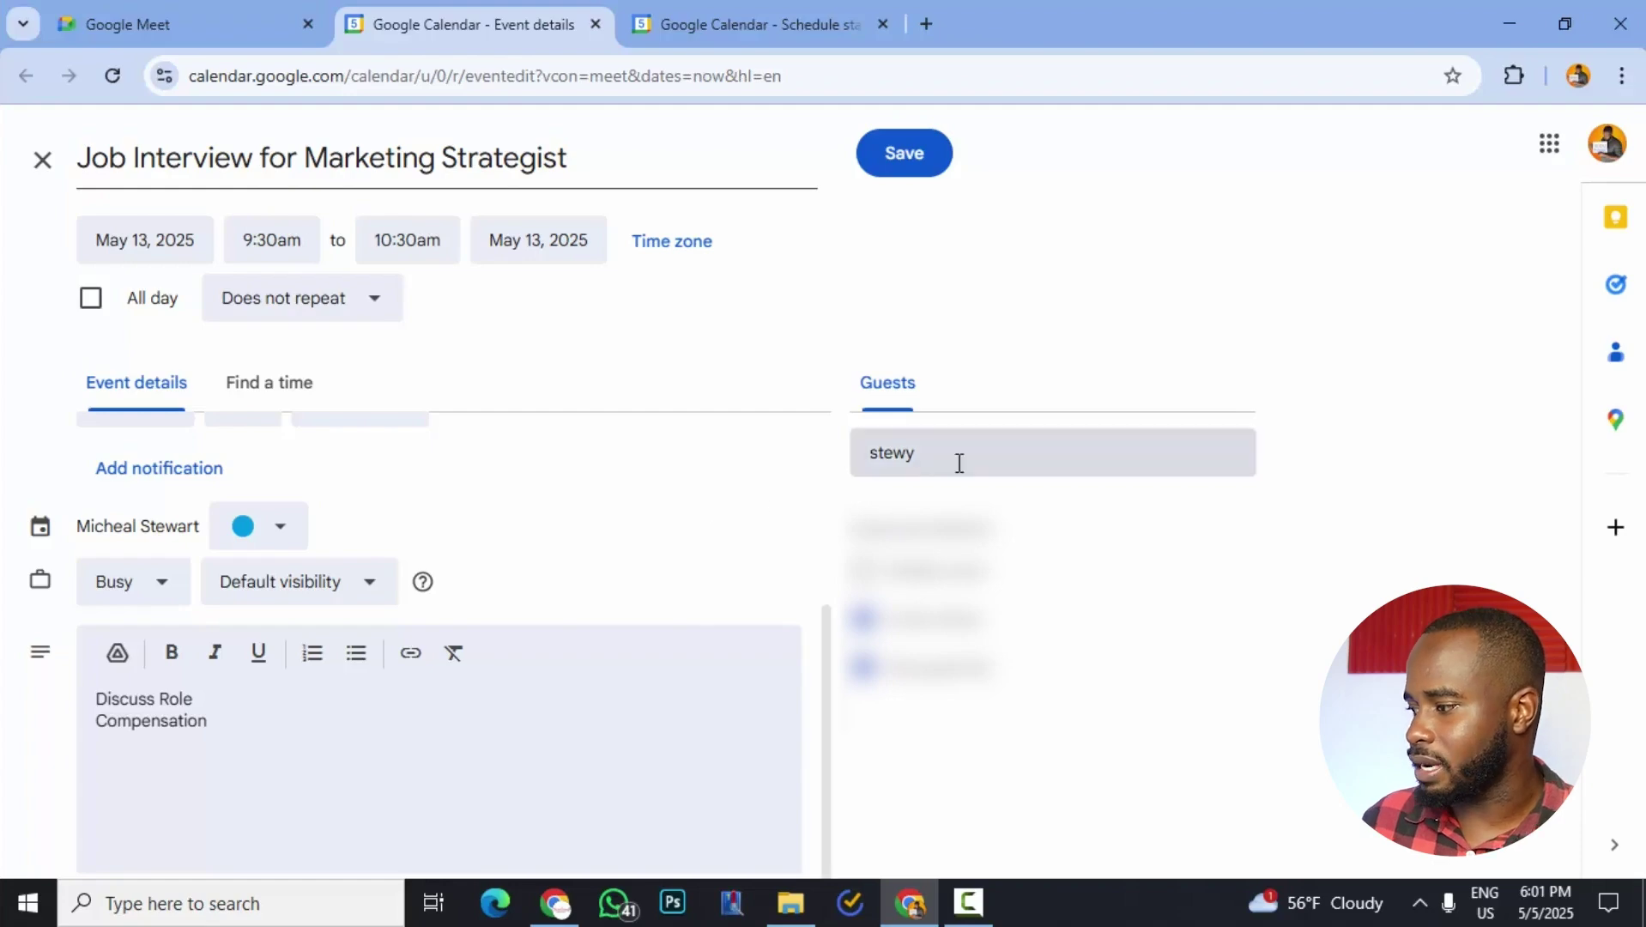
left_click(927, 455)
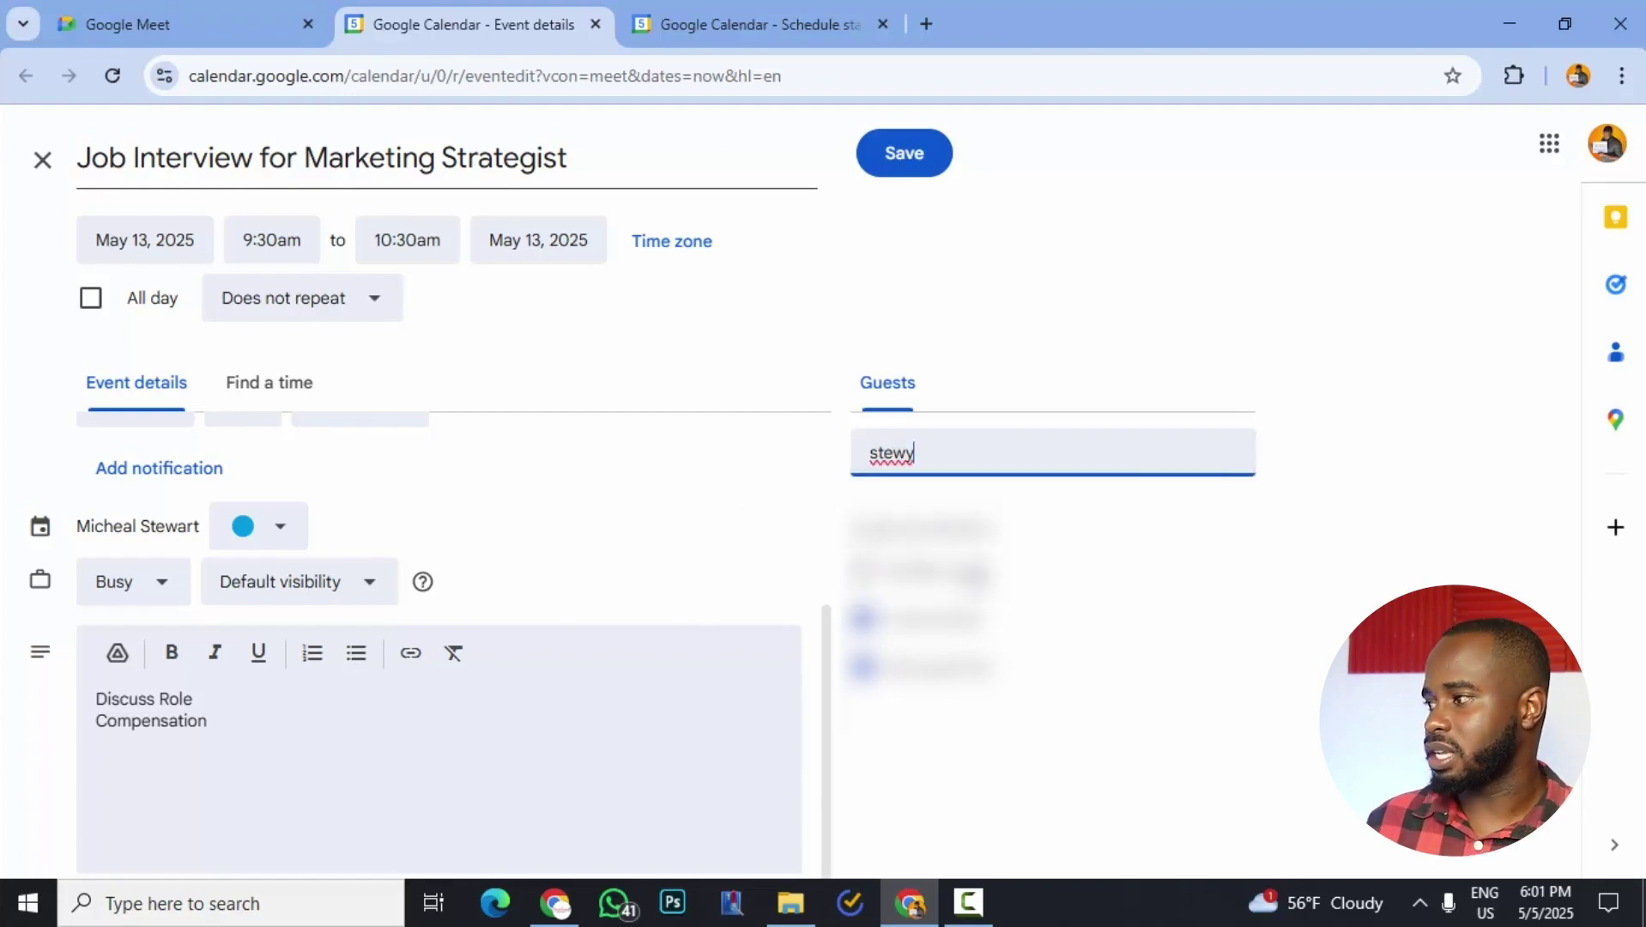
key("Return")
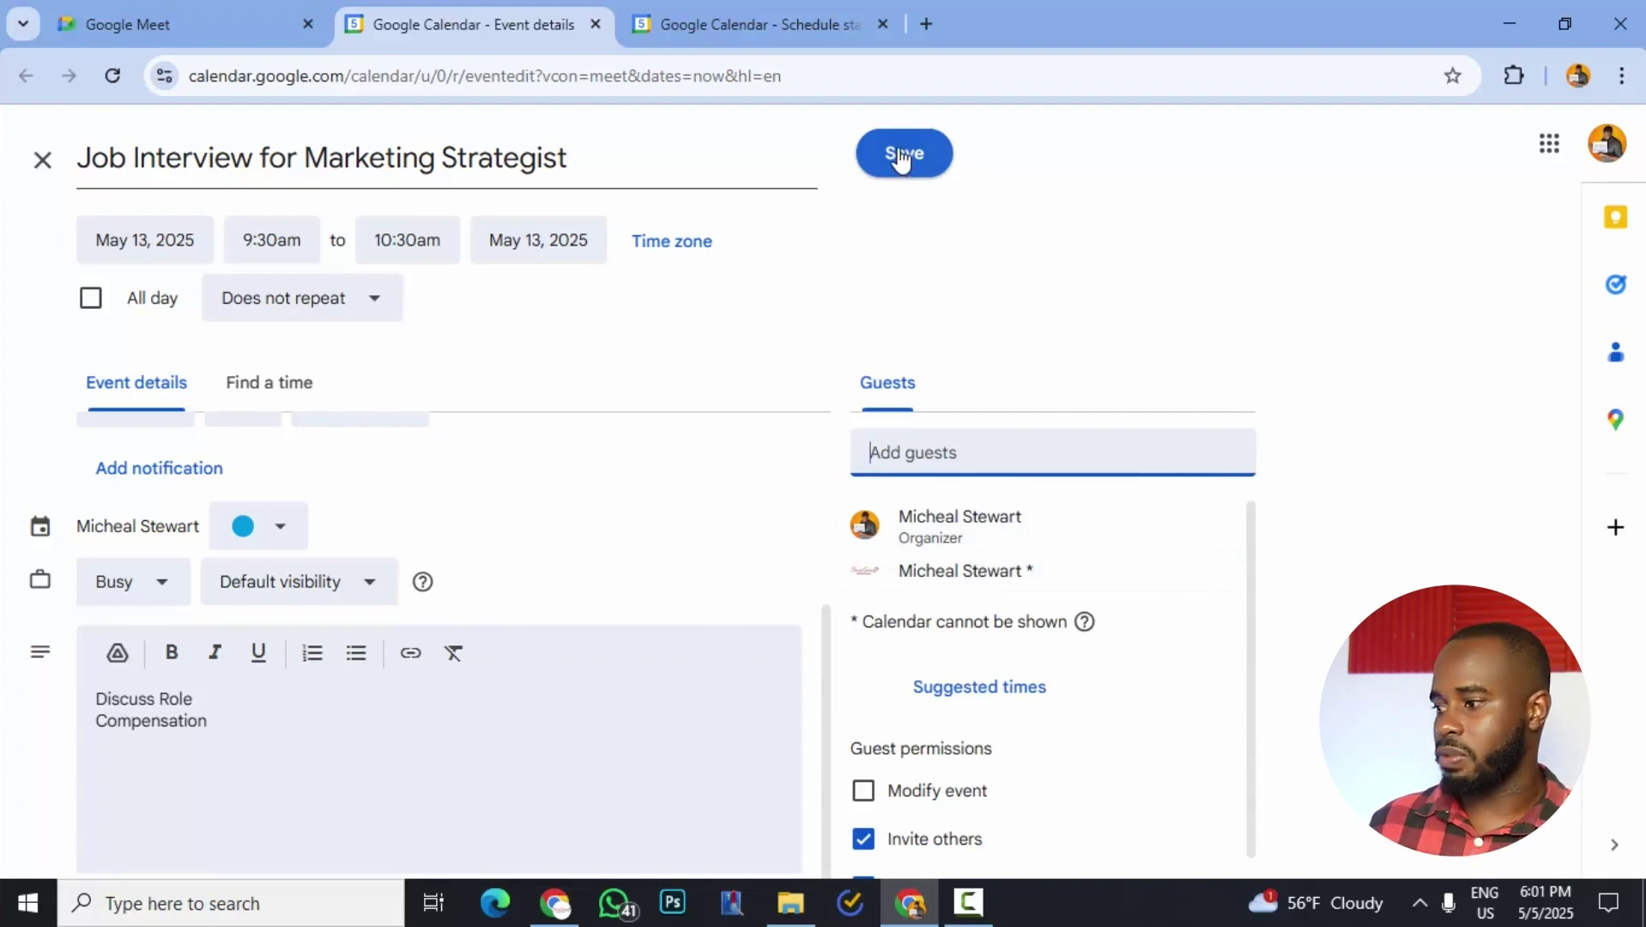
Save the interview event, prompting the invitation email question.
left_click(900, 157)
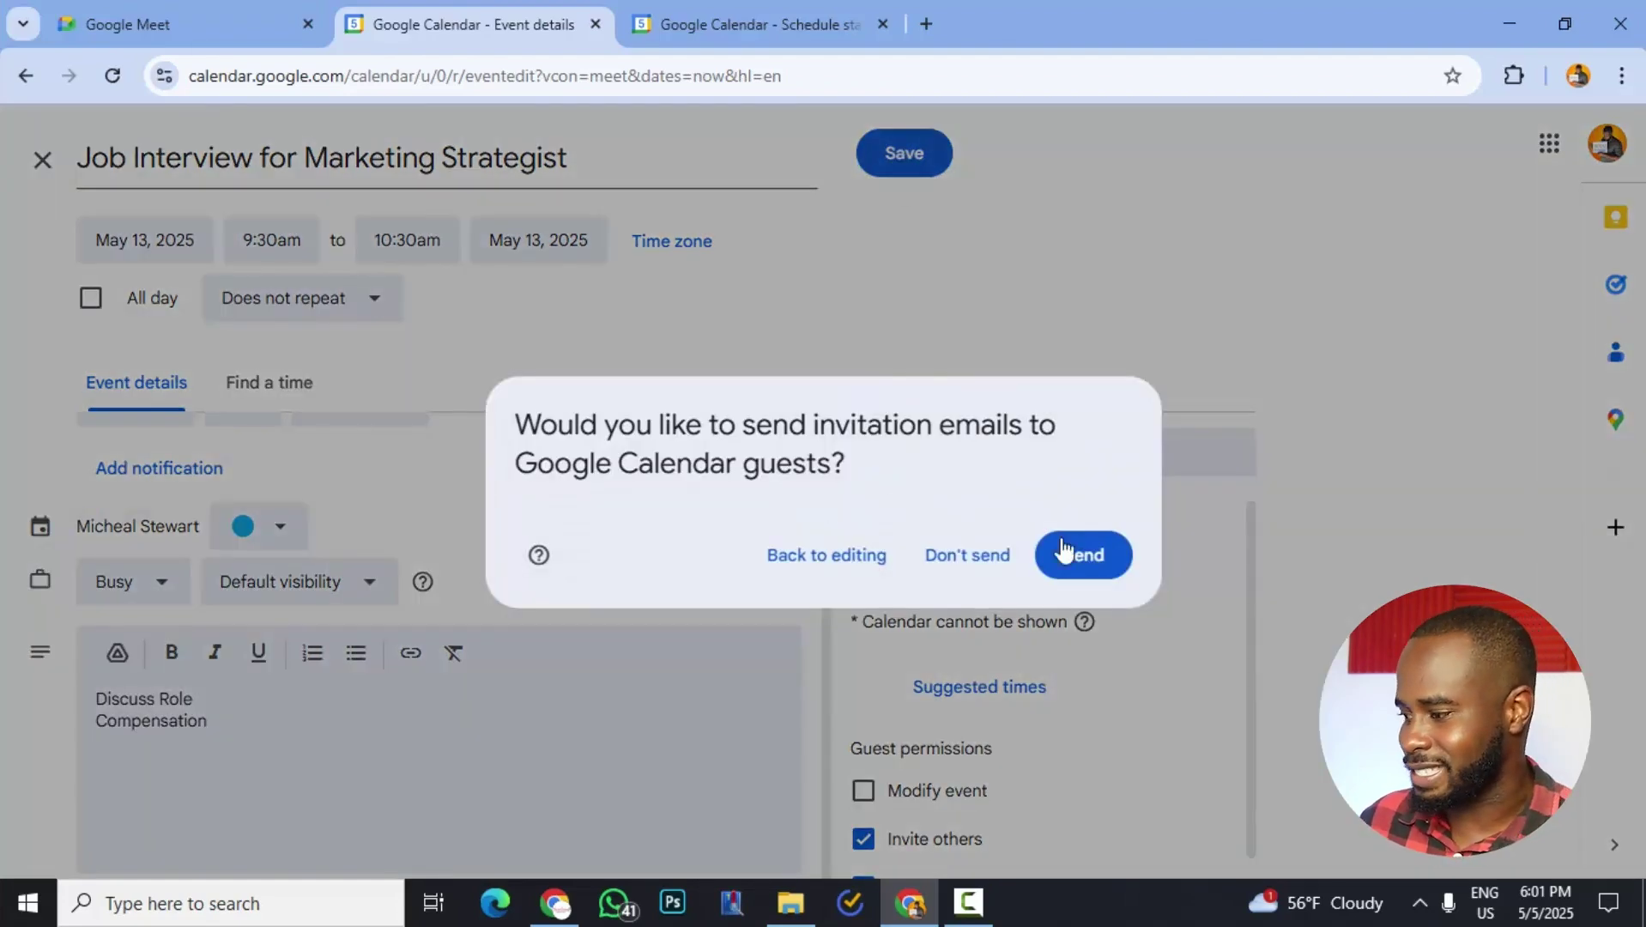